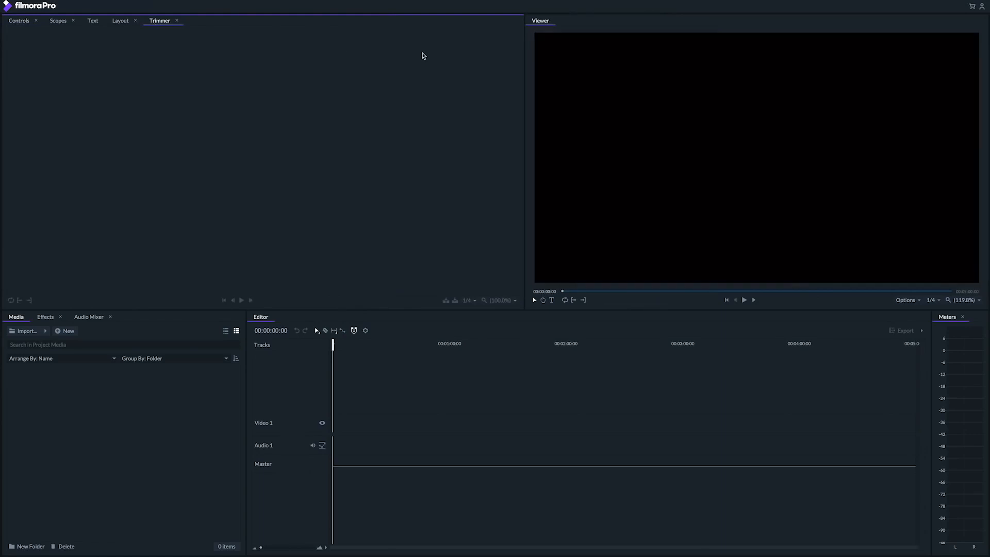
Dock the Layout panel as its own column between the Trimmer and the Viewer.
left_click(120, 20)
left_click_drag(121, 21, 725, 168)
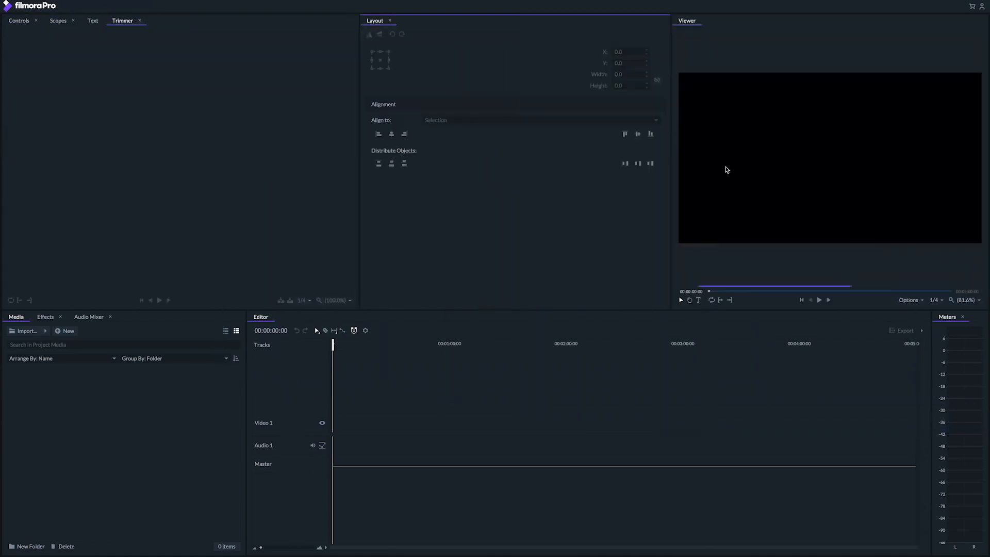
left_click(88, 317)
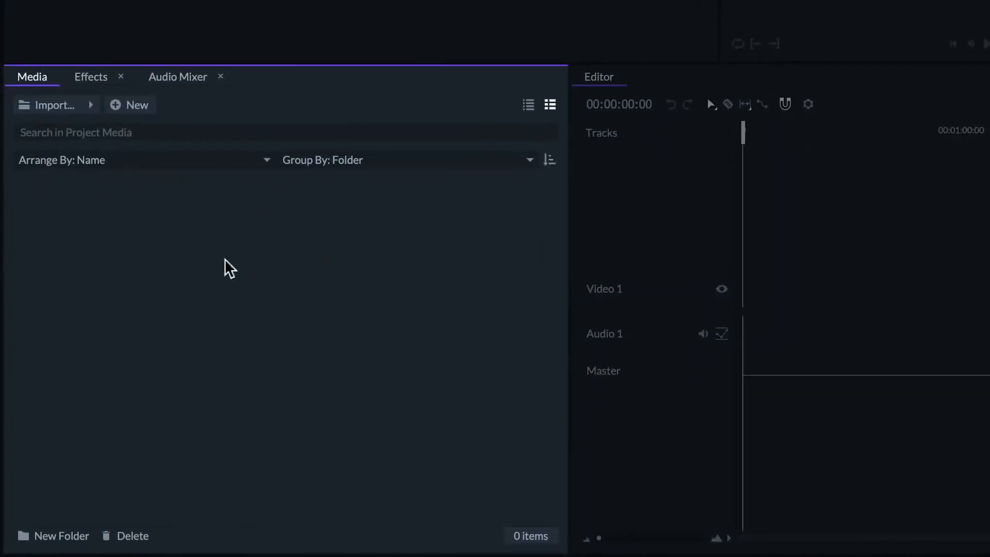
Import the four dance clips, Dance Song.wav and Drone Footage.mp4 from the Dance Video folder.
left_click(92, 109)
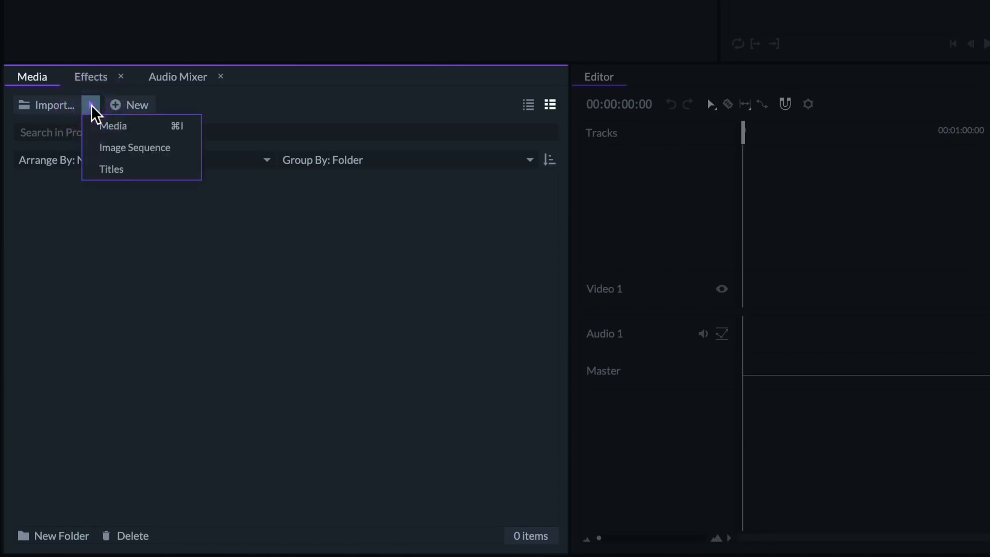
left_click(106, 126)
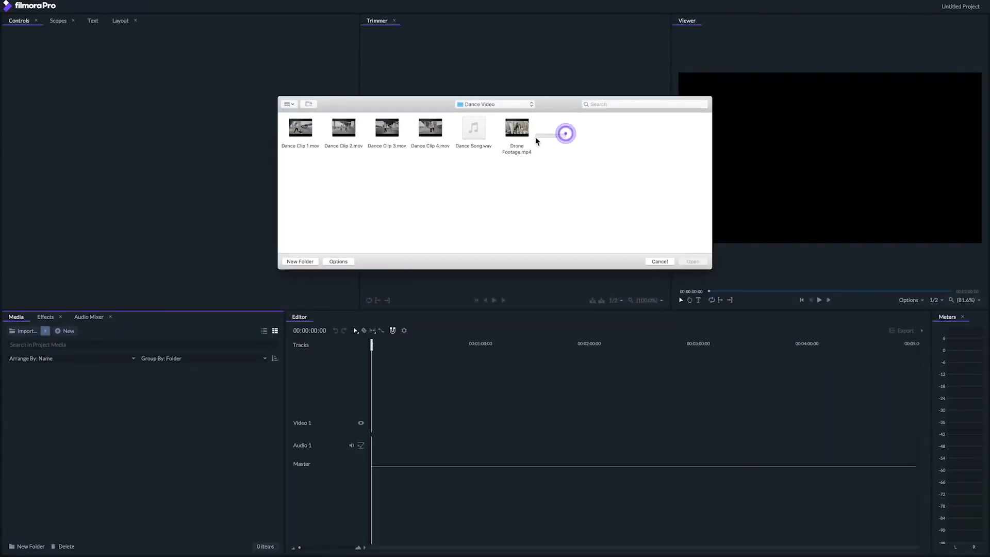
left_click_drag(535, 137, 299, 166)
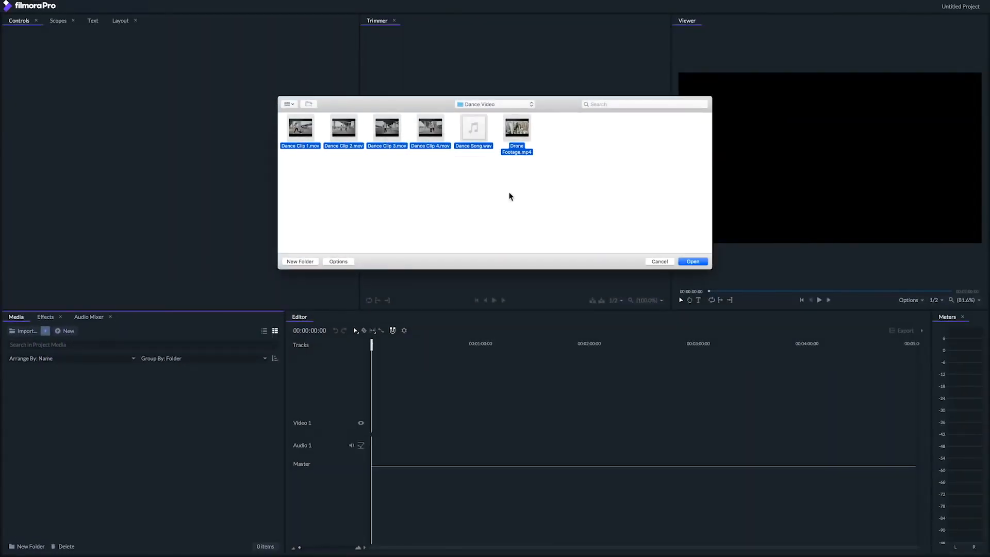
left_click(693, 262)
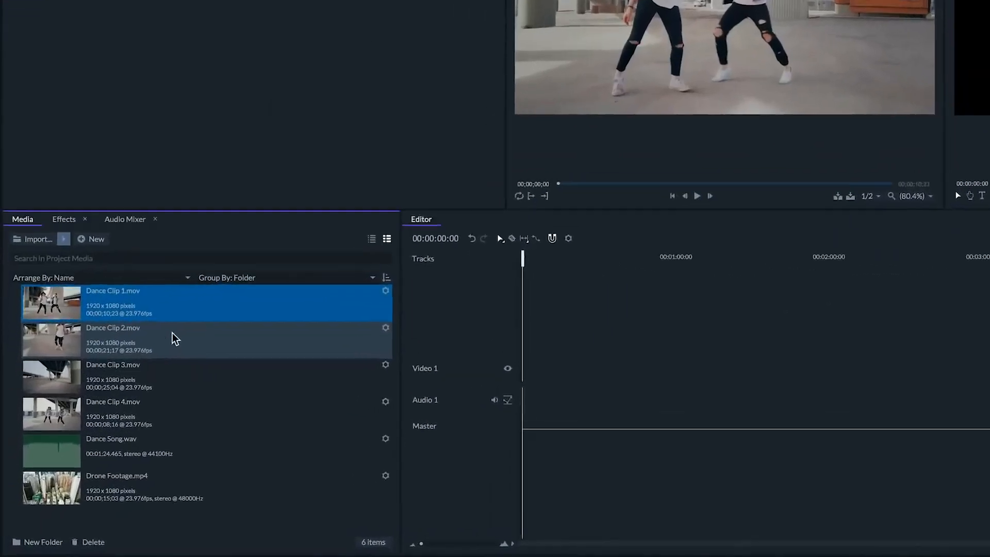
Create a media folder named Audio and move Dance Song.wav into it.
left_click(52, 542)
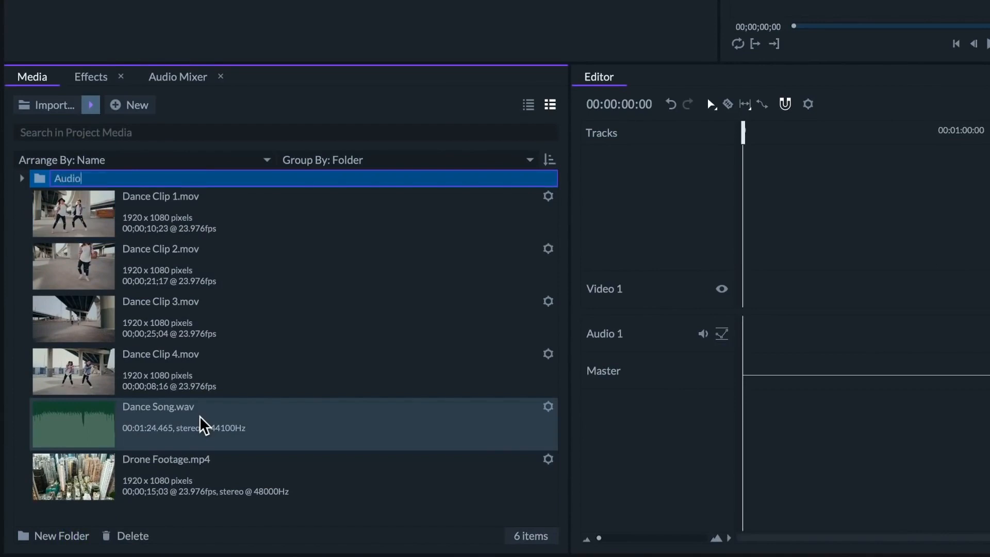
left_click_drag(186, 411, 73, 183)
left_click(22, 178)
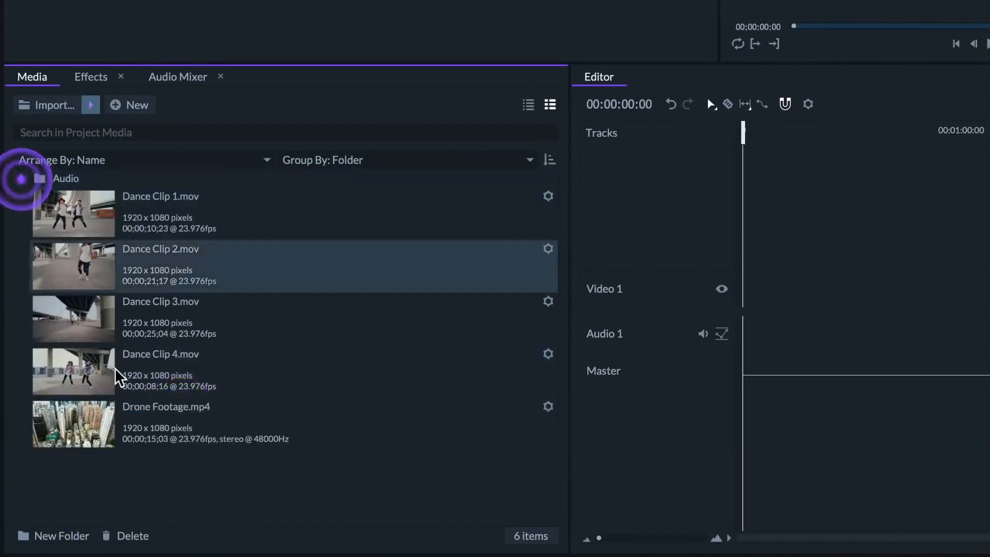
Create a media folder named Footage and move Dance Clips 1 to 4 and Drone Footage.mp4 into it.
left_click(66, 533)
type("Footage")
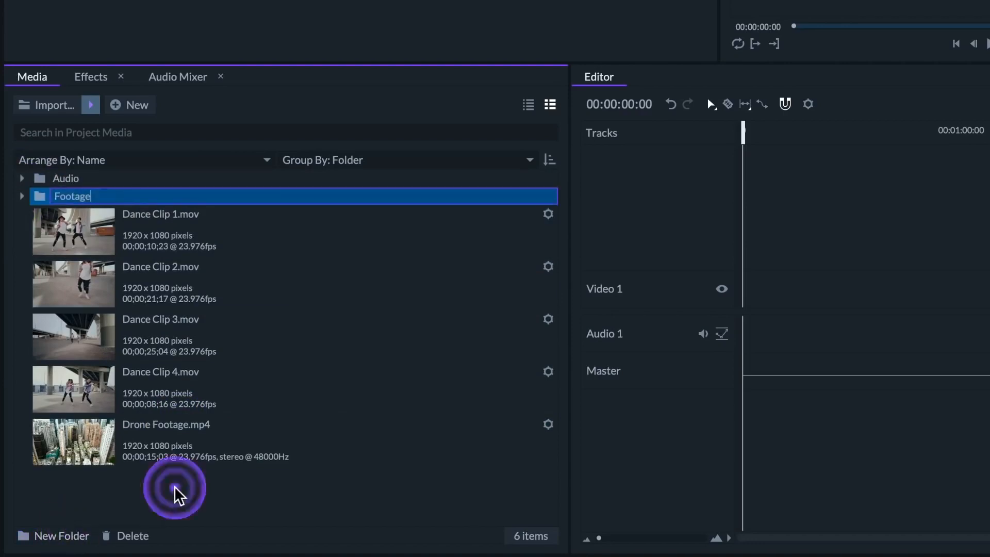
left_click(177, 487)
left_click(161, 254)
left_click(174, 444, "shift")
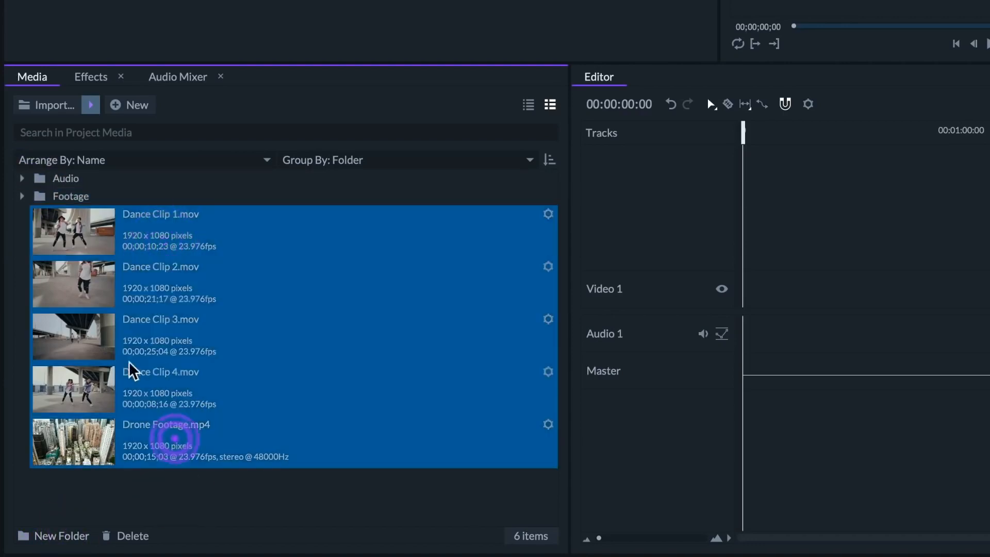
left_click_drag(58, 227, 69, 202)
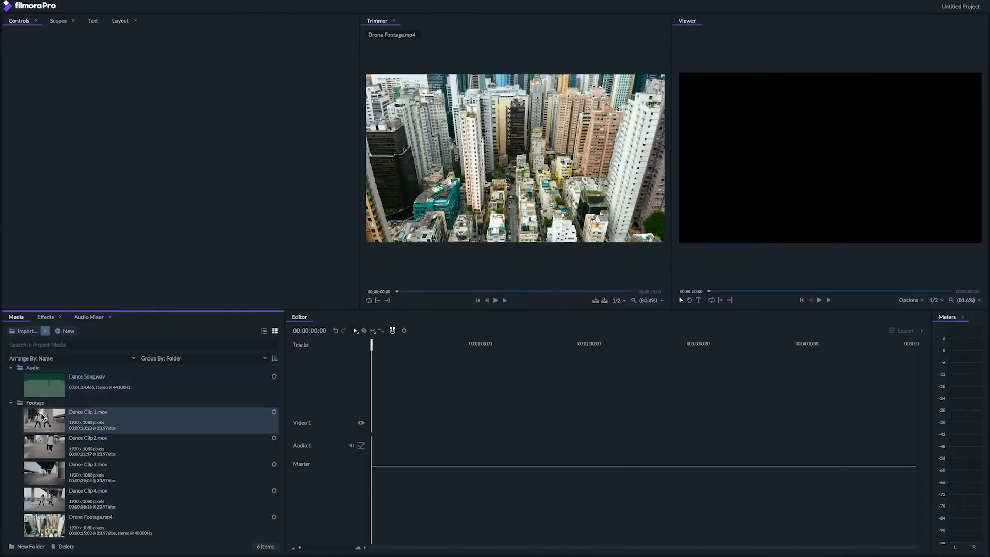
Load Dance Clip 1.mov into the Trimmer and play it to 00;00;02;10.
left_click(41, 416)
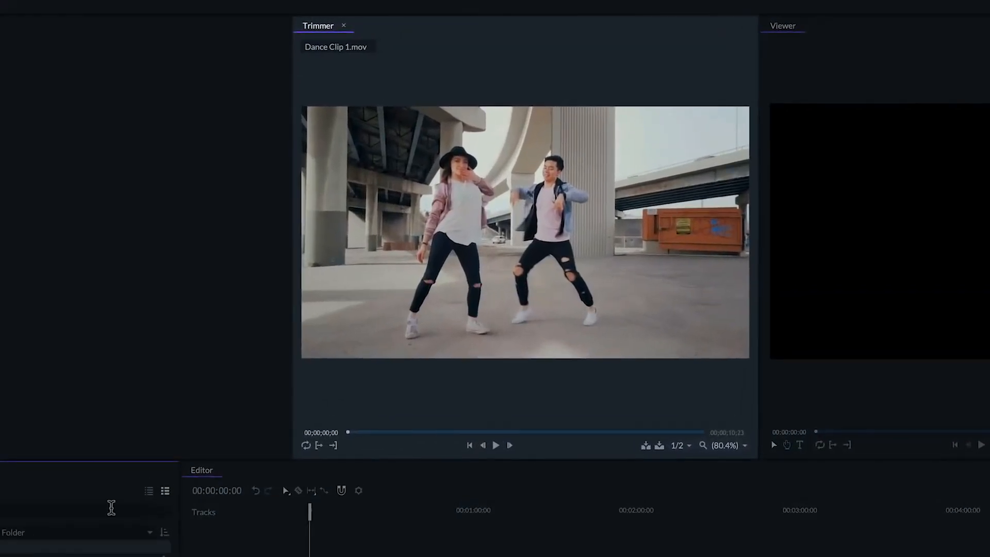
left_click(345, 414)
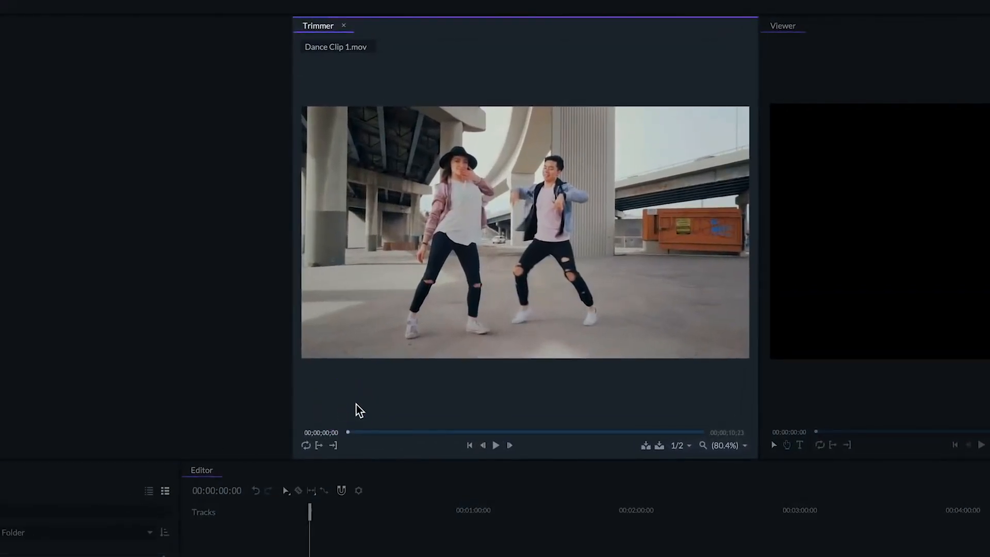
key("space")
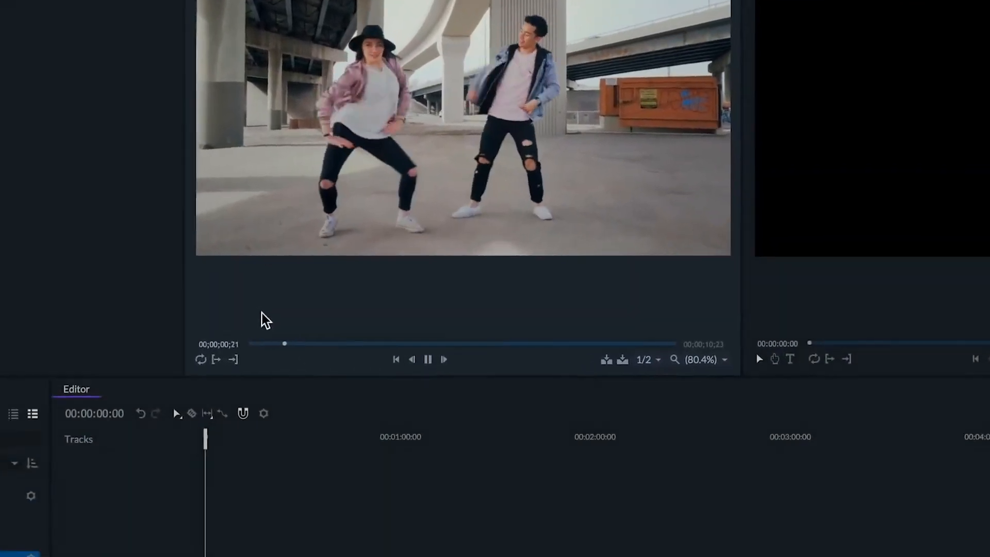
key("space")
Examine the Trimmer's playback quality and zoom options.
left_click(644, 320)
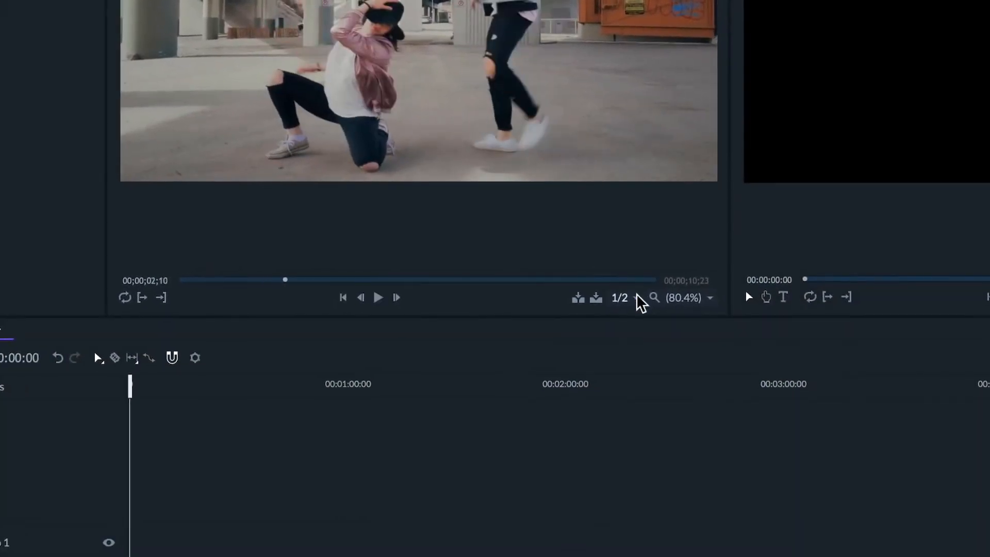
left_click(639, 300)
left_click(710, 298)
left_click(710, 299)
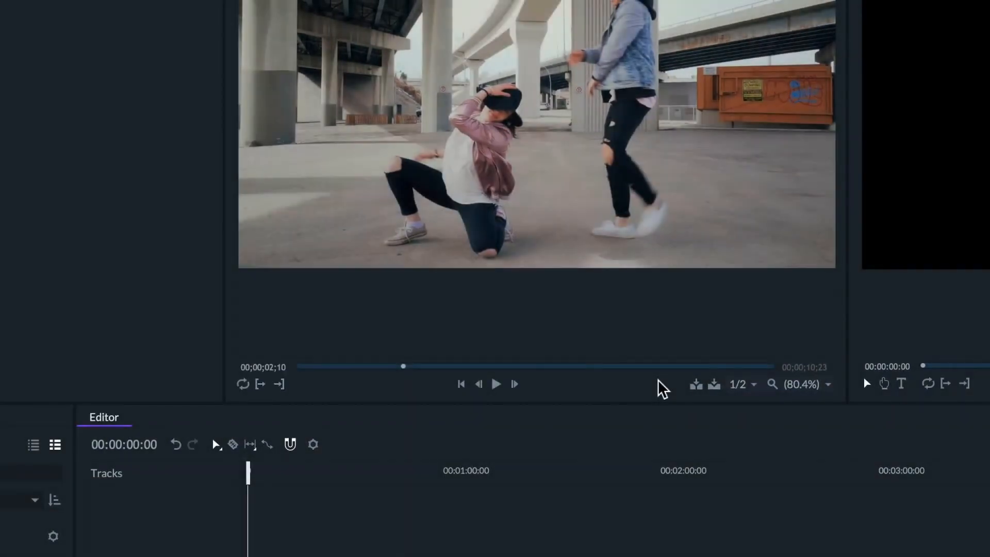
Set the in point of Dance Clip 1.mov at 00;00;02;10 and its out point at about 6 seconds.
key("i")
left_click(594, 366)
key("o")
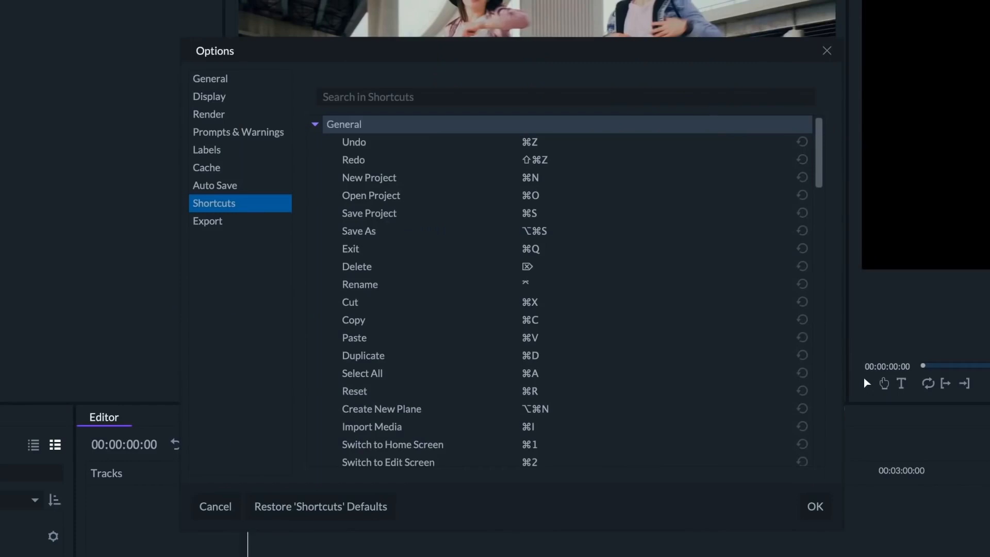
Look through the Shortcuts list in the options and overlay the trimmed Dance Clip 1.mov onto the timeline.
scroll(566, 291, "down", 3)
scroll(566, 291, "down", 5)
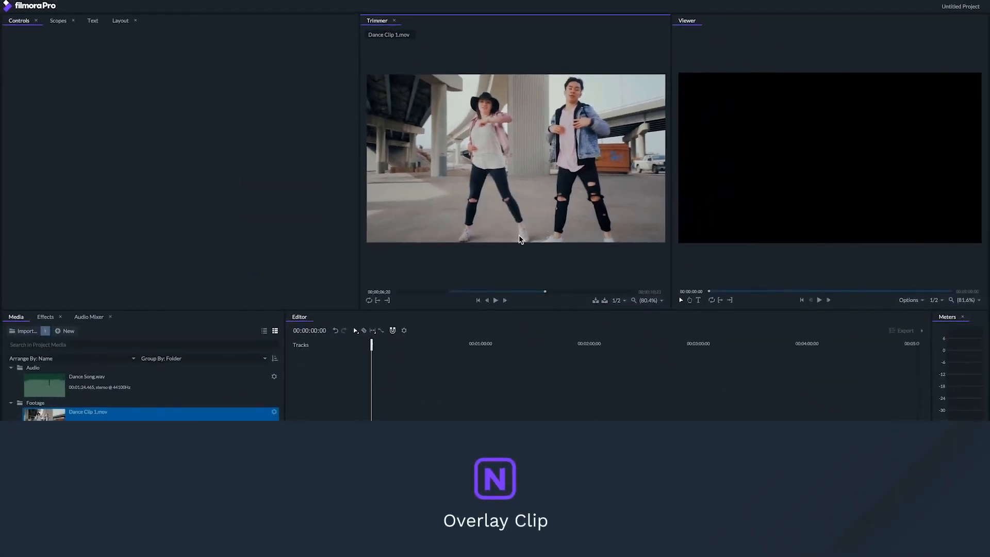
key("n")
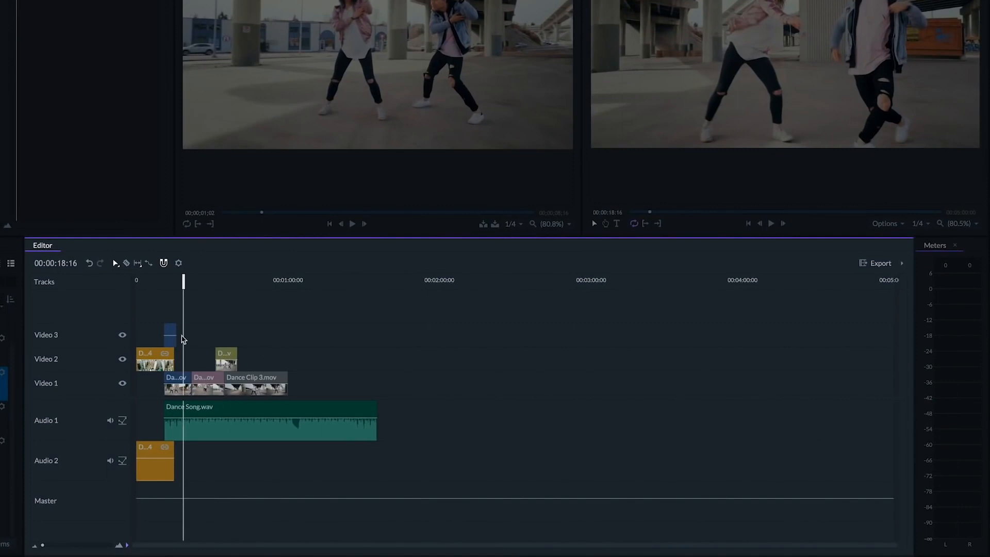
Nudge the title clip on Video 3, and switch Video 1, Video 2, Audio 1 and Audio 2 off and back on.
mouse_move(168, 330)
left_mouse_down()
mouse_move(167, 309)
mouse_move(171, 330)
left_mouse_up()
left_click(122, 383)
left_click(122, 359)
left_click(110, 420)
left_click(110, 460)
left_click(110, 420)
left_click(122, 383)
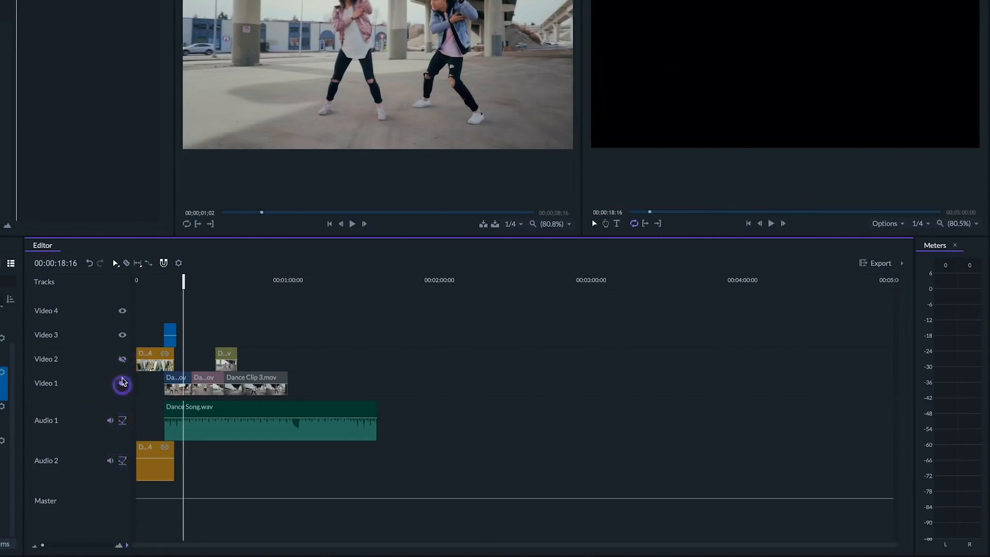
left_click(122, 358)
Move the playhead to 00:00:33:14 and inspect the timeline clips at closer and wider zoom levels.
left_click_drag(184, 280, 221, 289)
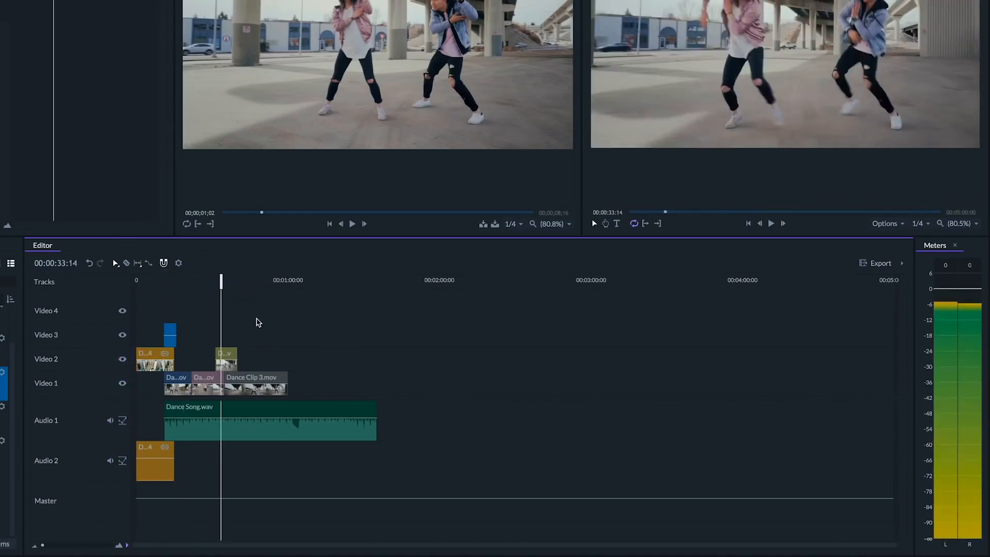
left_click_drag(42, 545, 45, 545)
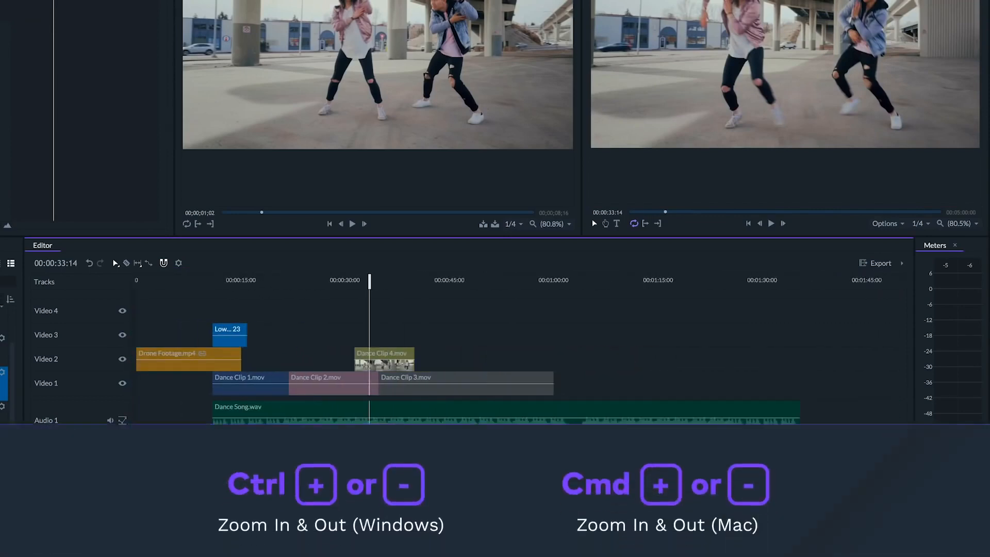
key("ctrl+plus")
key("ctrl+plus")
key("ctrl+minus")
key("ctrl+minus")
key("ctrl+minus")
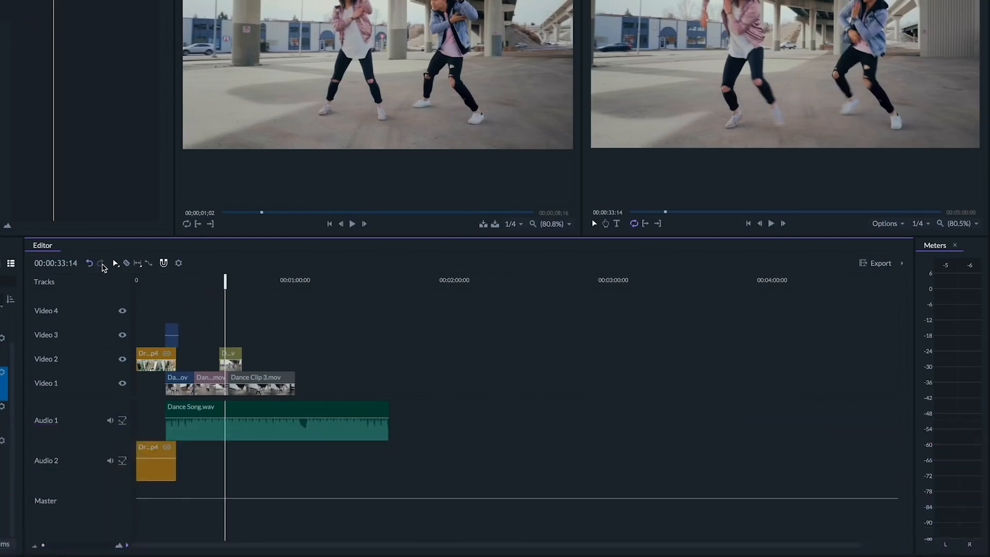
Try the Slice tool on Dance Clip 3.mov and a slip edit on Dance Clip 2.mov in the Video 1 track.
left_click(126, 264)
left_click(260, 379)
left_click(138, 263)
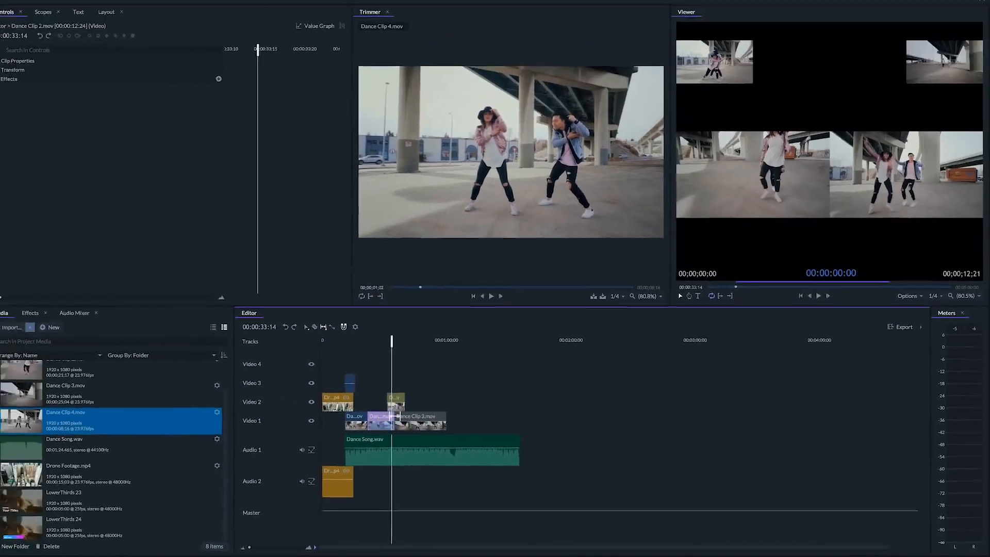
left_click_drag(395, 415, 376, 410)
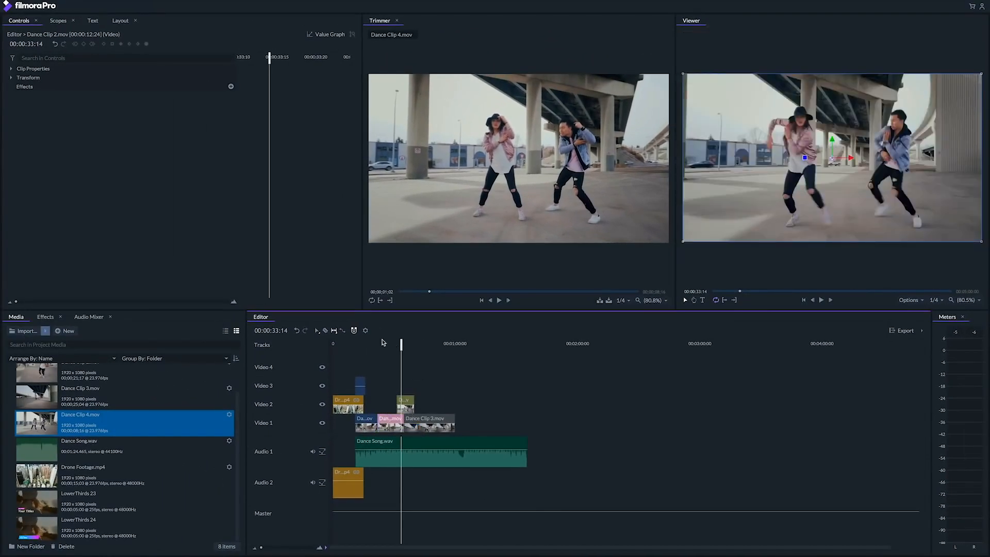
Turn off timeline snapping and review the project settings.
left_click(354, 331)
left_click(365, 331)
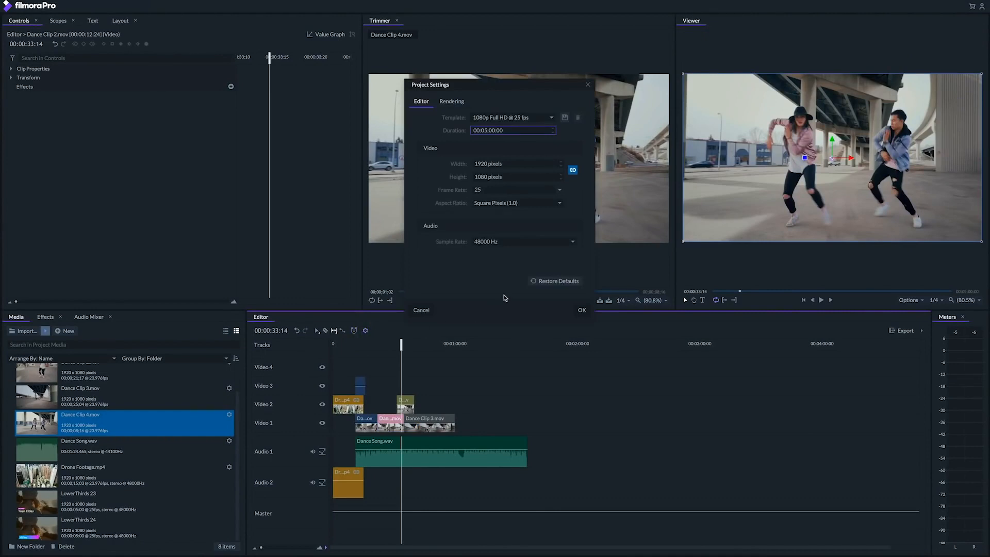
left_click(581, 310)
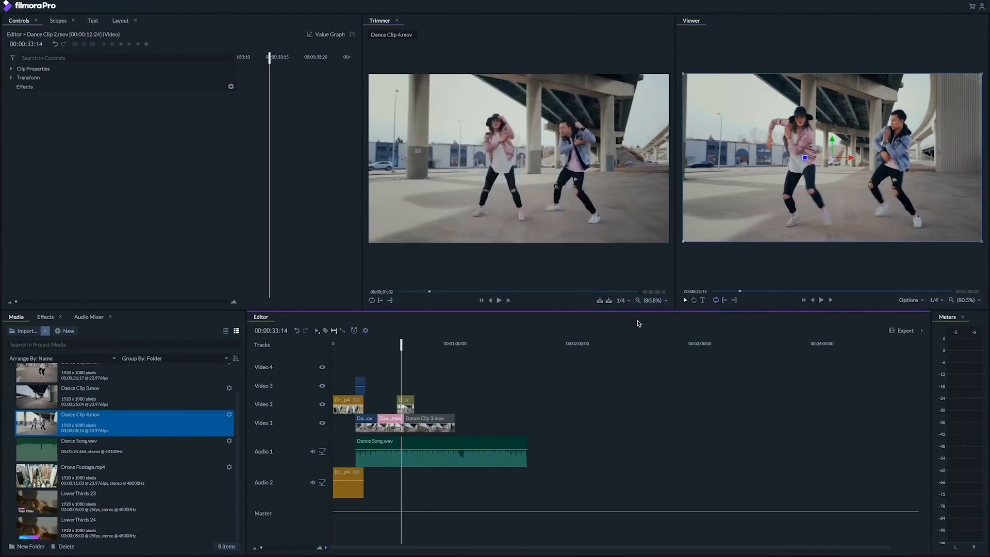
Play the timeline and try repositioning the Dance Clip 3.mov image in the Viewer.
key("space")
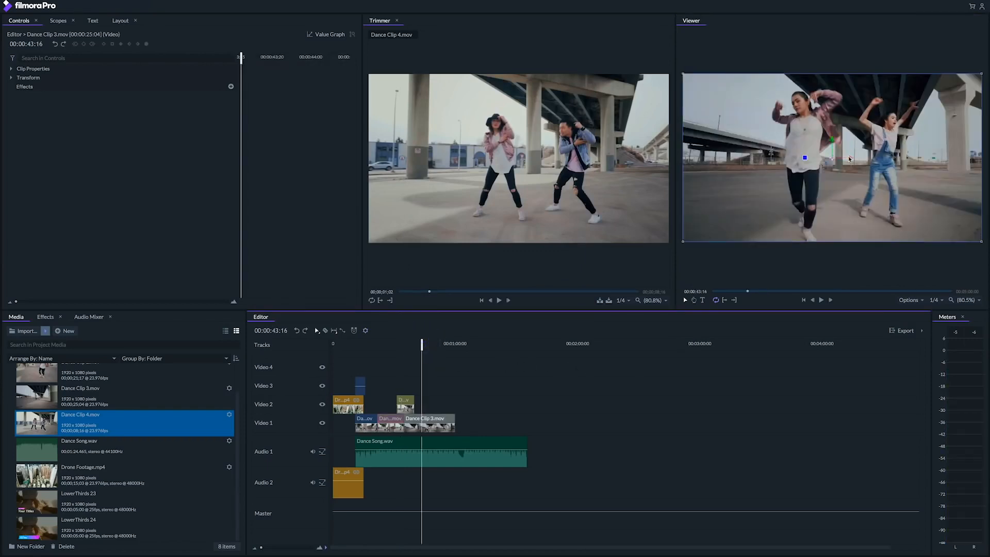
left_click_drag(849, 159, 807, 167)
left_click_drag(807, 167, 807, 168)
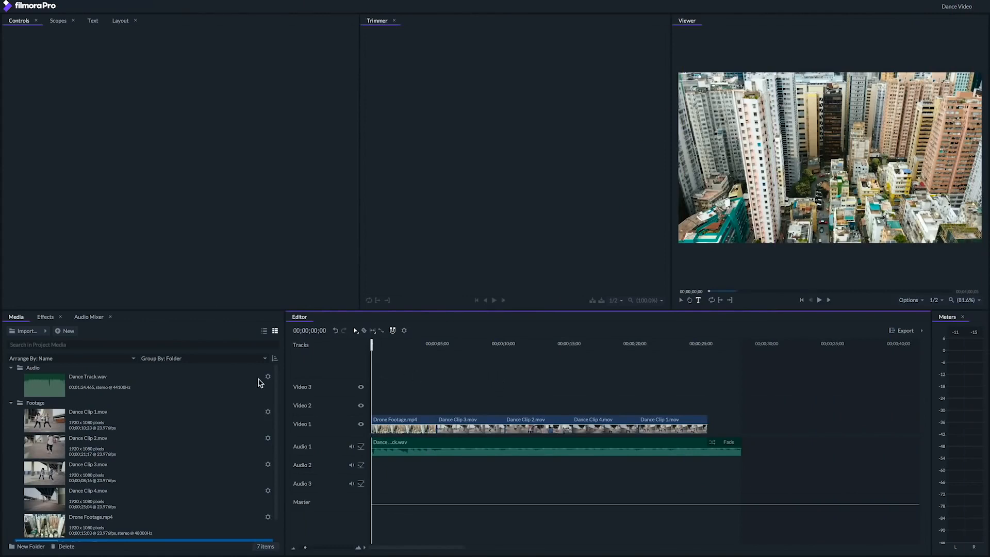
Place Doodle Pack - Title 1 on Video 2 at the timeline start and move the playhead to 00;00;01;14.
scroll(223, 429, "down", 1)
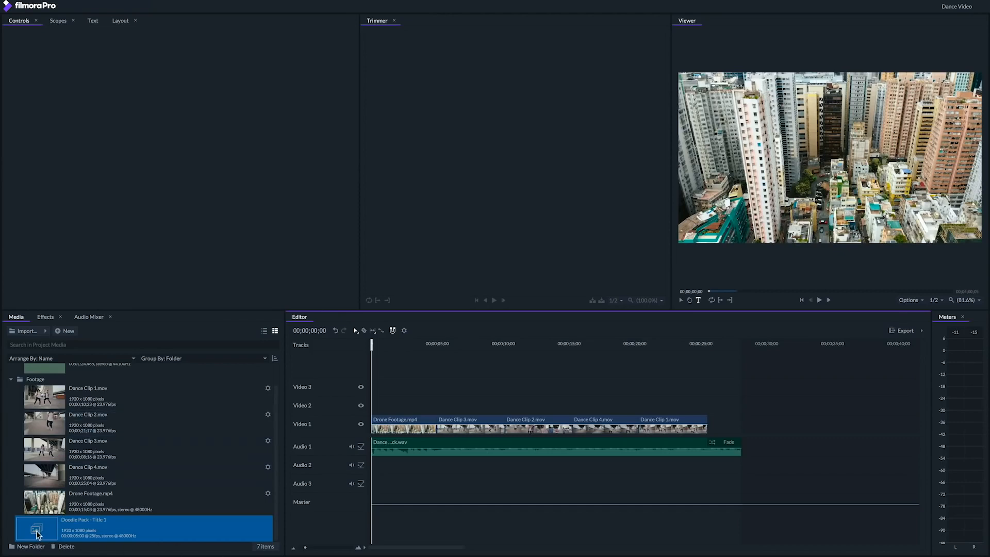
mouse_move(36, 534)
left_mouse_down()
mouse_move(380, 408)
mouse_move(369, 410)
left_mouse_up()
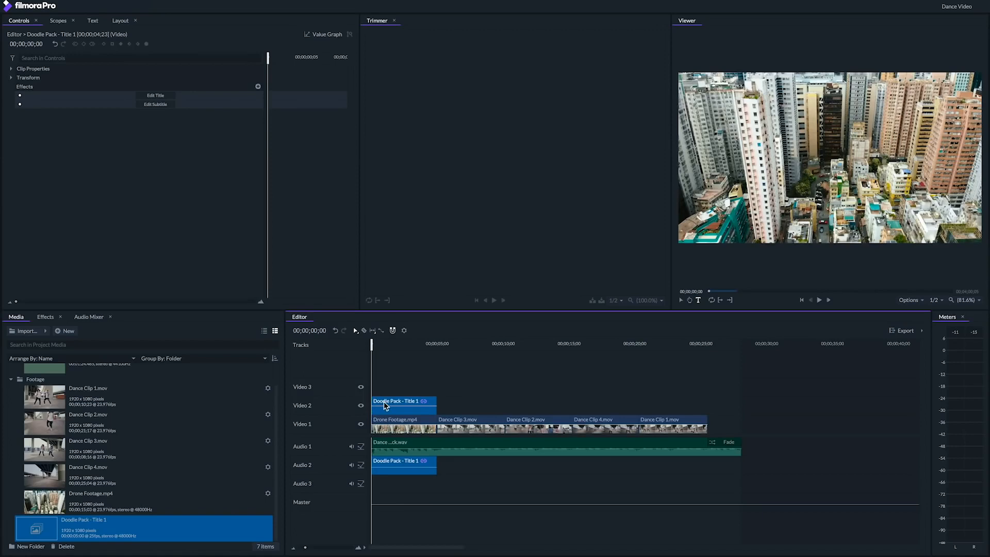
left_click(393, 344)
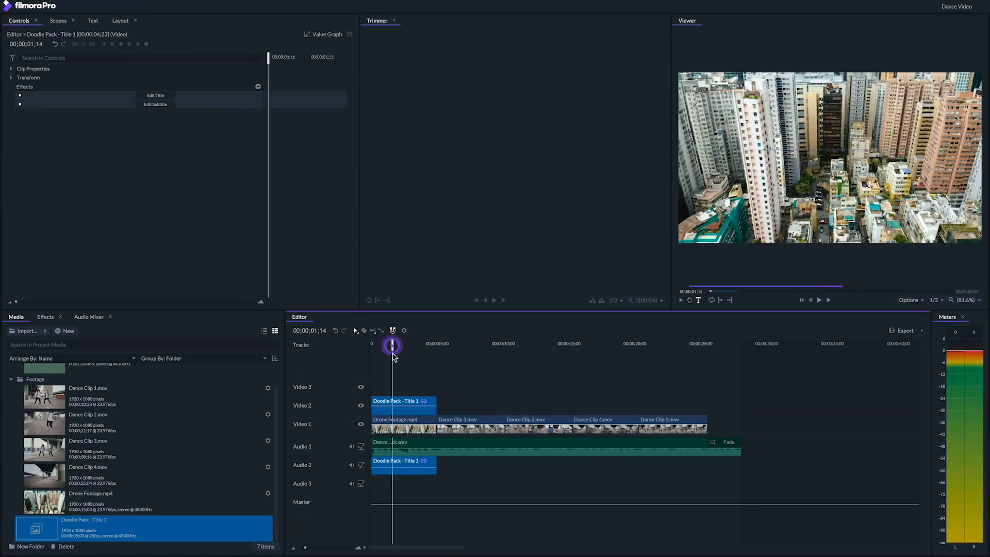
Set the title to the two presenters' names plus "Present:" and the subtitle to "Urban Moves", and play the sequence from the start.
left_click(158, 96)
type("Jake & Ana Present:")
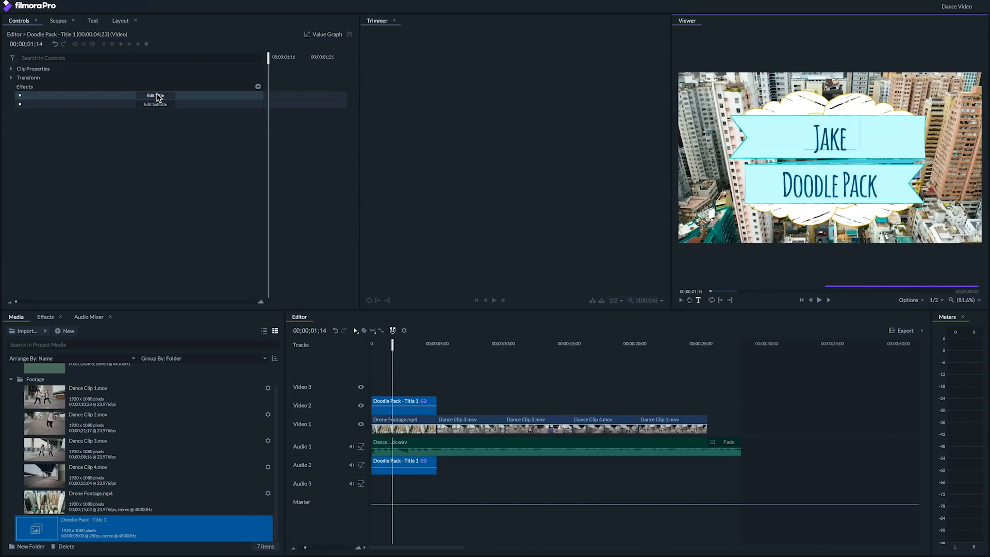
left_click(158, 104)
type("Urban Moves")
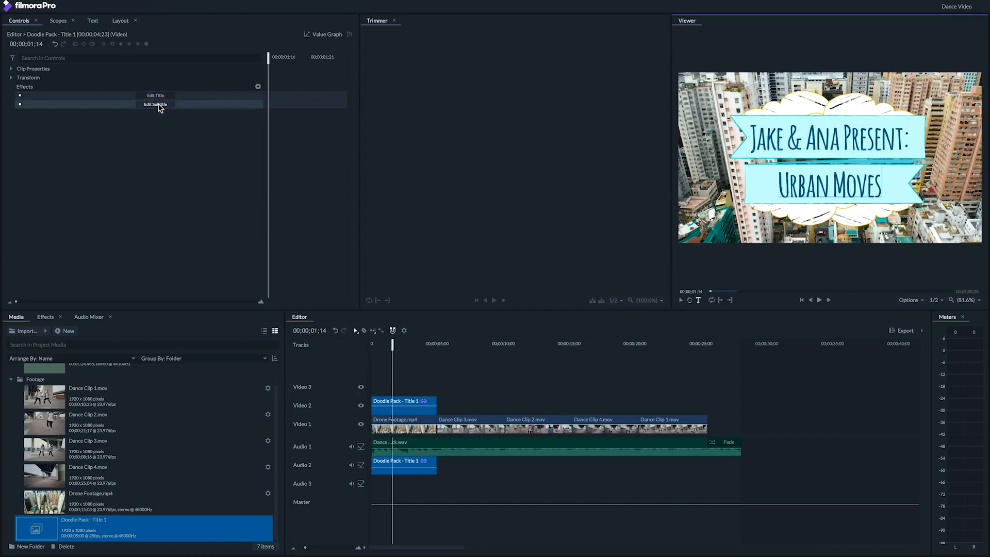
left_click(373, 343)
key("space")
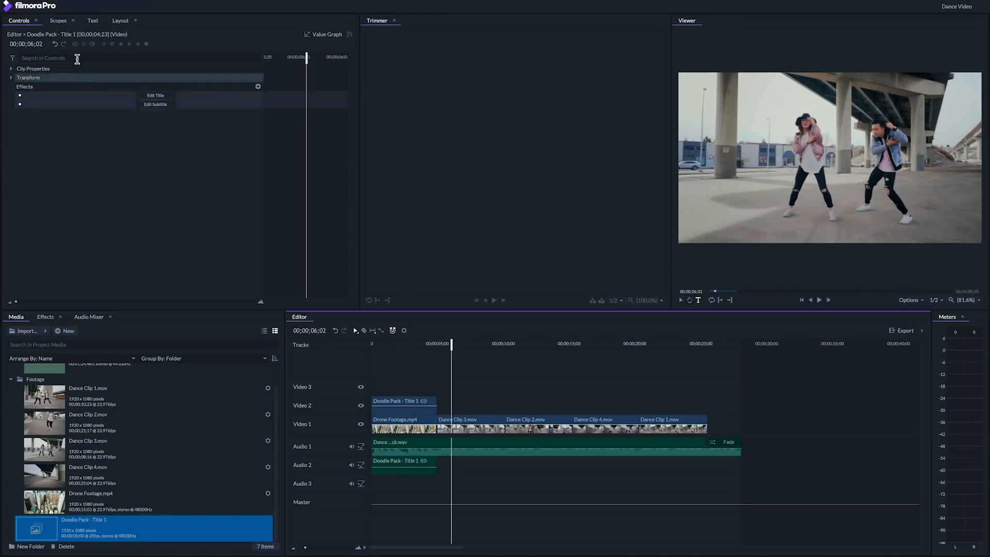
Show the video scopes and set the upper scope to Histogram.
left_click(57, 21)
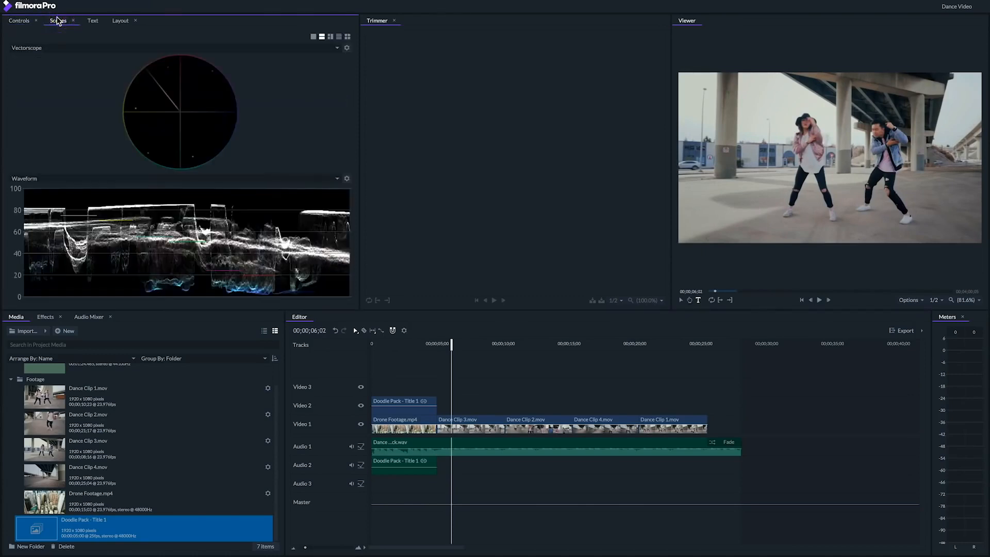
left_click(50, 48)
left_click(62, 82)
left_click(41, 47)
left_click(42, 60)
left_click(48, 48)
left_click(46, 50)
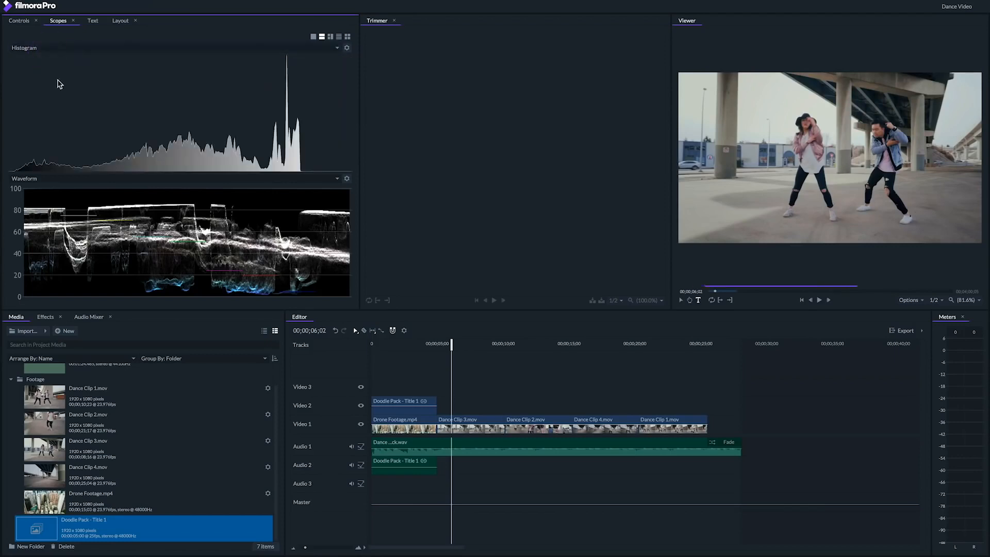
Apply the Color Correction effect Curves to Dance Clip 3.mov and brighten it by moving the RGB curve's white point inward.
left_click(473, 424)
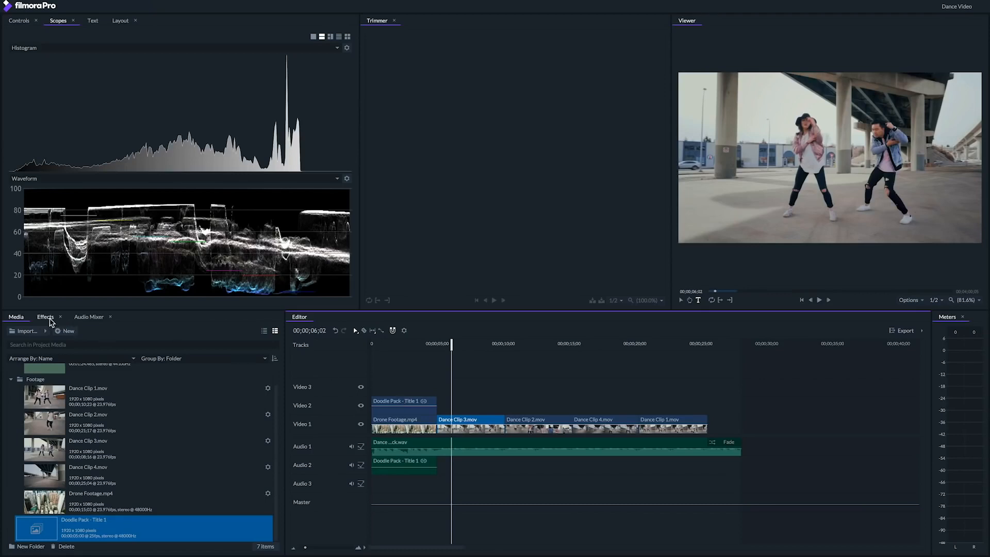
left_click(46, 317)
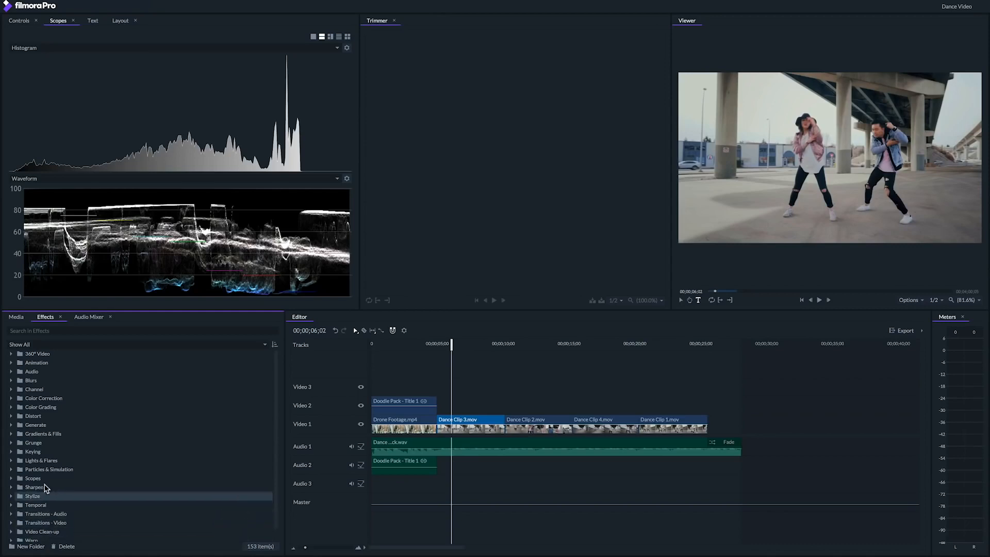
left_click(11, 398)
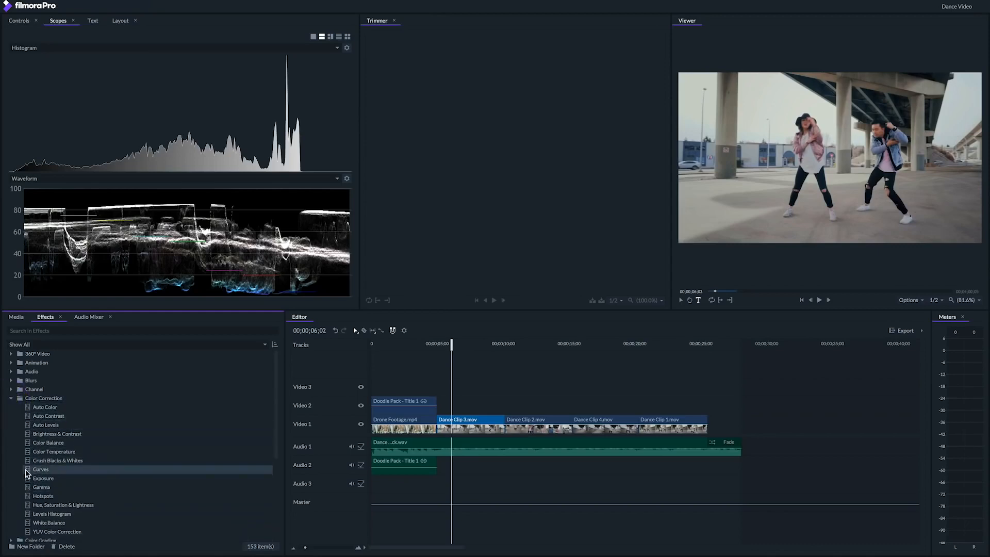
left_click_drag(26, 469, 470, 421)
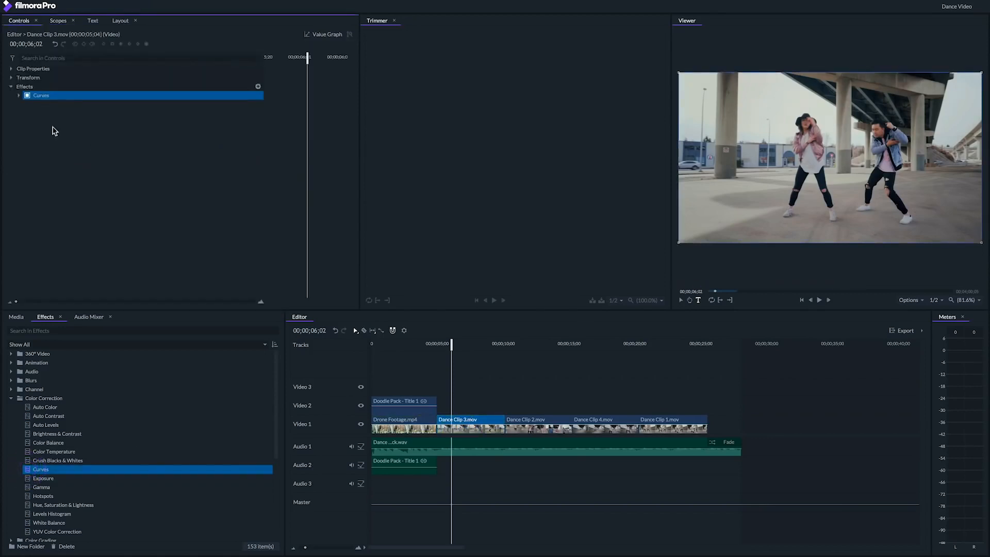
left_click(20, 97)
left_click_drag(237, 121, 216, 118)
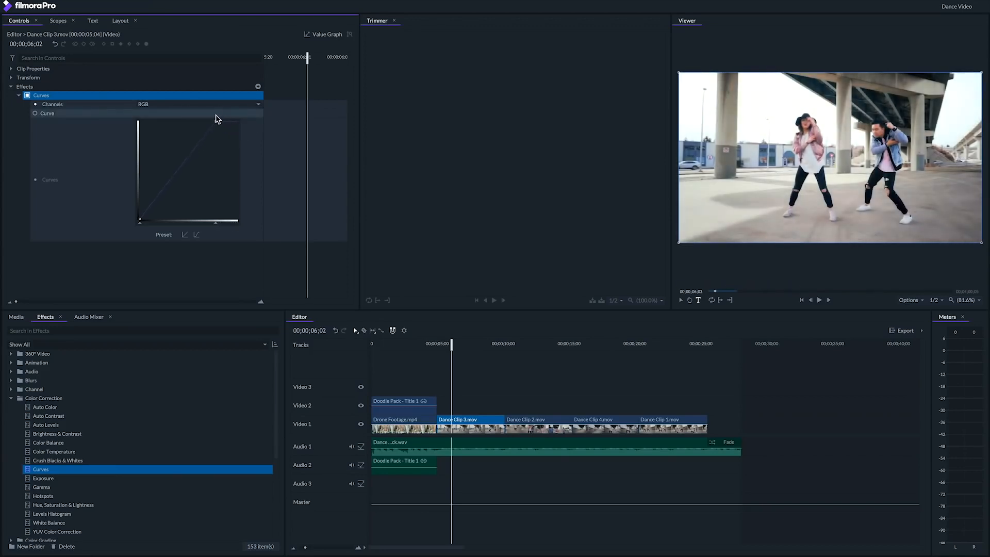
Copy the Curves effect from Dance Clip 3.mov to Dance Clip 2.mov, Dance Clip 4.mov and Dance Clip 1.mov.
left_click(52, 95)
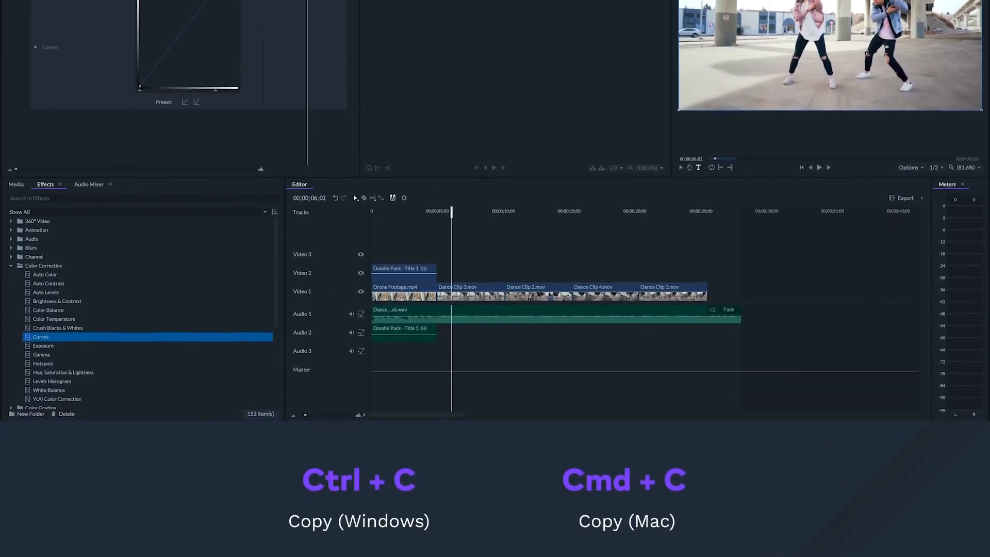
left_click_drag(524, 250, 666, 290)
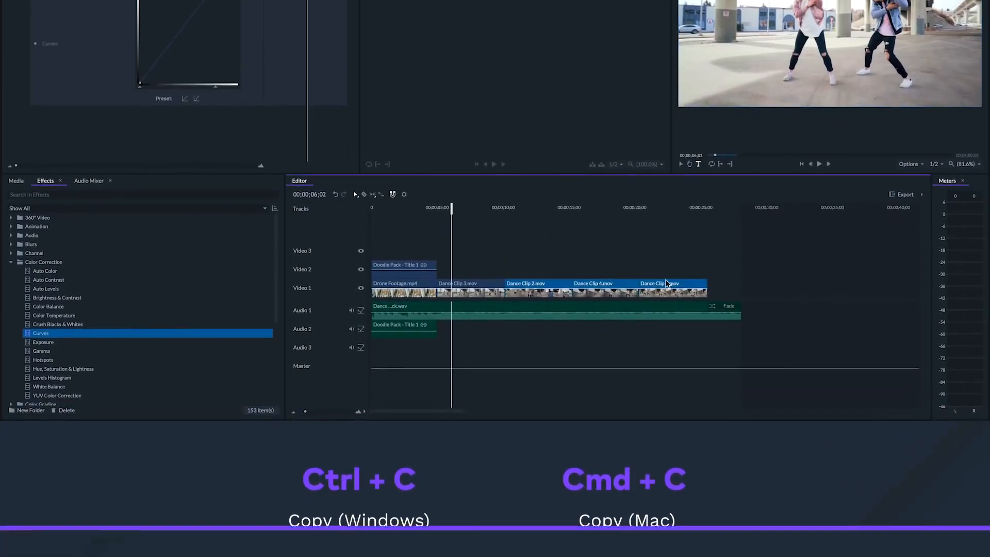
key("ctrl+v")
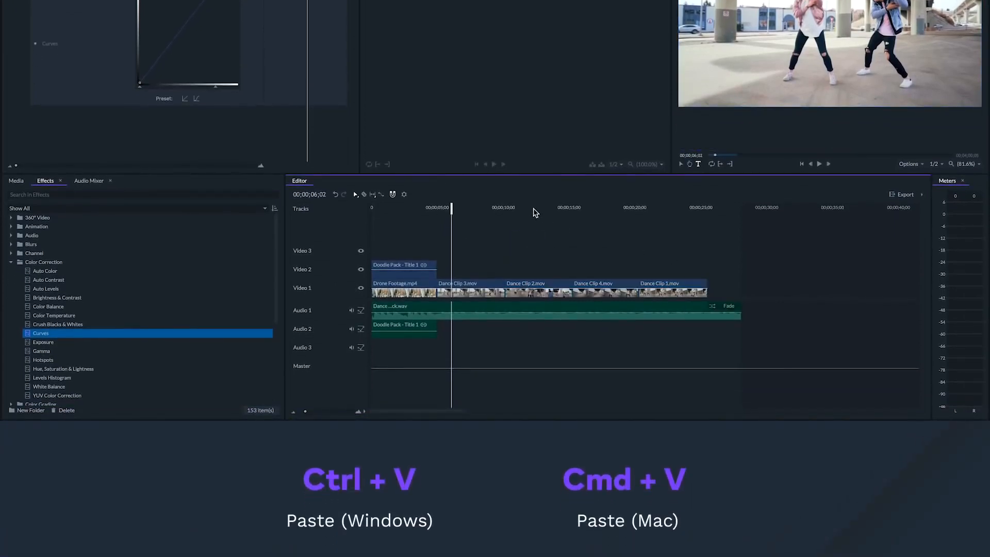
Play through the start of Dance Clip 4.mov and move the playhead to 00;00;16;23.
key("space")
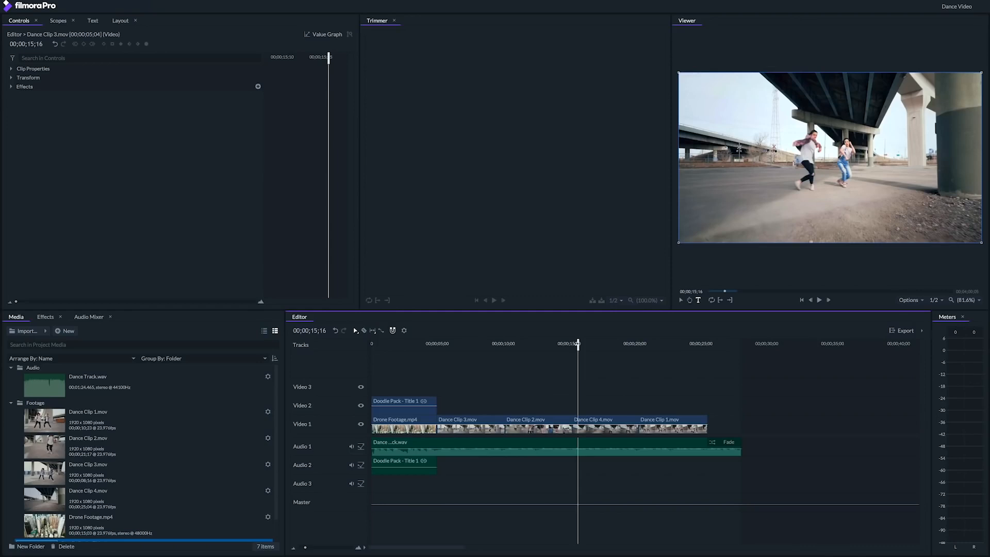
left_click_drag(578, 345, 575, 345)
key("space")
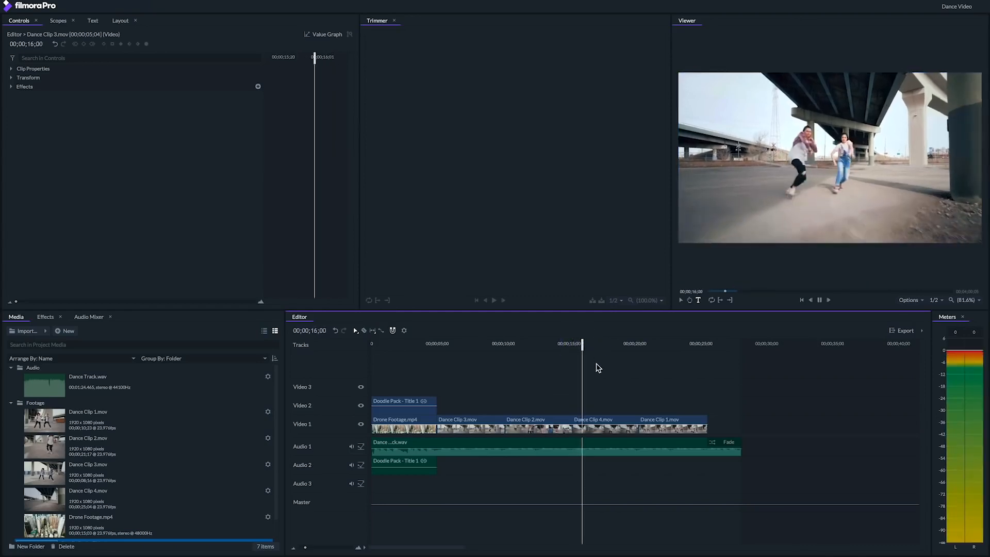
key("space")
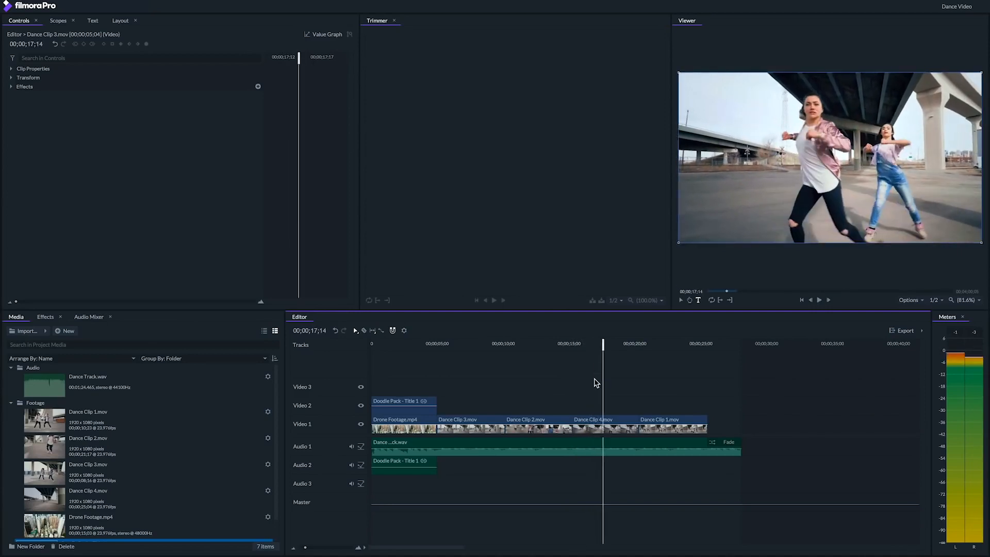
left_click_drag(601, 342, 592, 343)
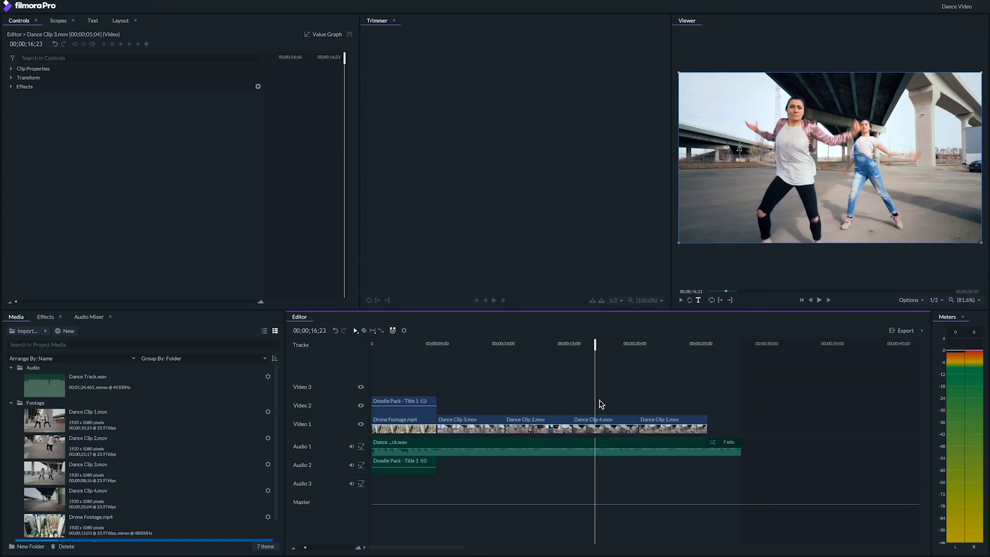
Animate Dance Clip 4.mov's Scale with a 100% keyframe at 00;00;16;19 and 175% at the clip's start, and play it.
left_click(604, 420)
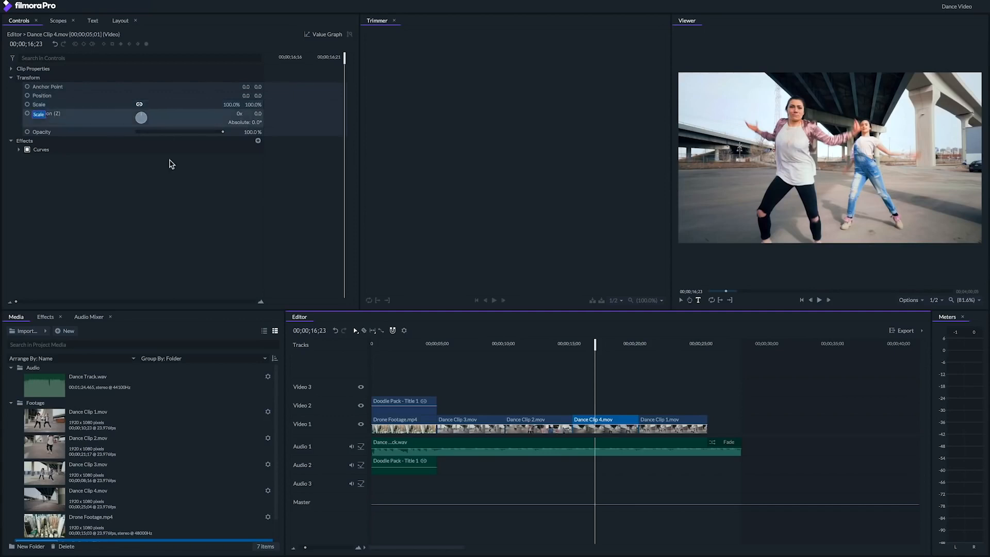
left_click_drag(593, 343, 590, 344)
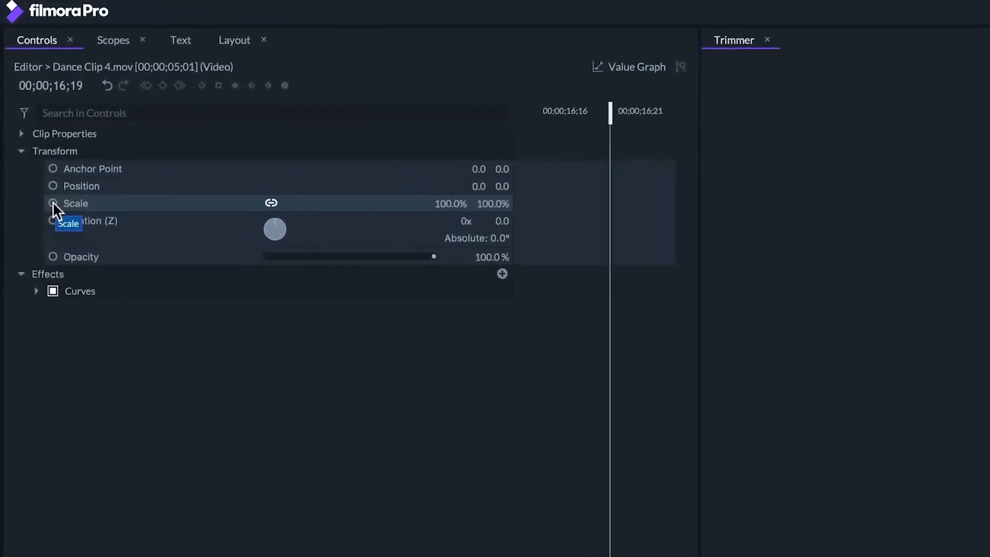
left_click(53, 202)
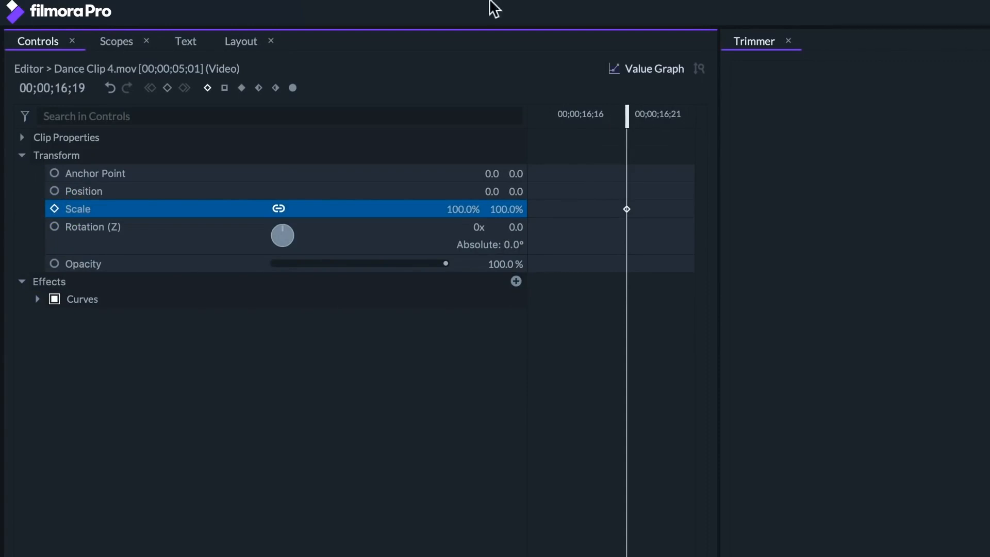
left_click_drag(621, 111, 632, 129)
left_click(449, 206)
type("1")
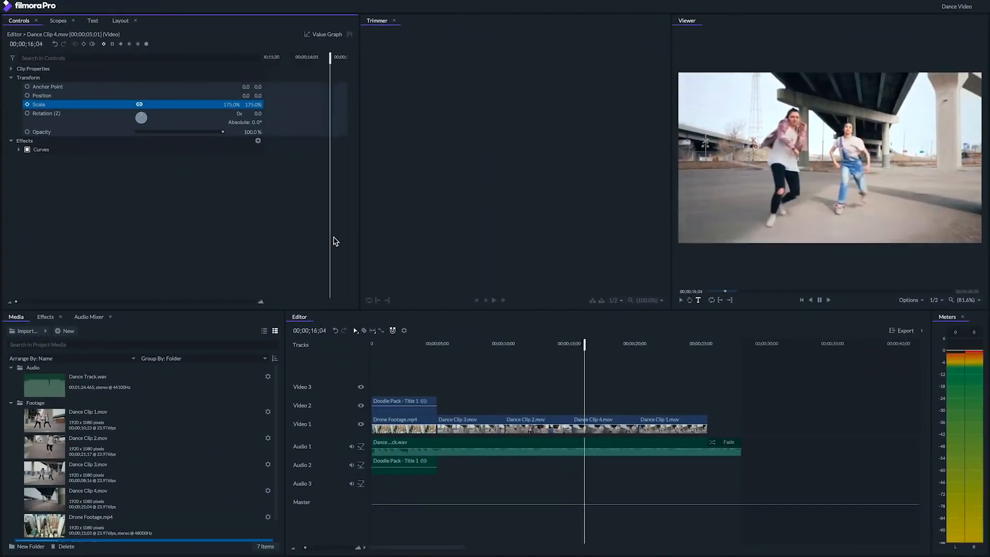
key("space")
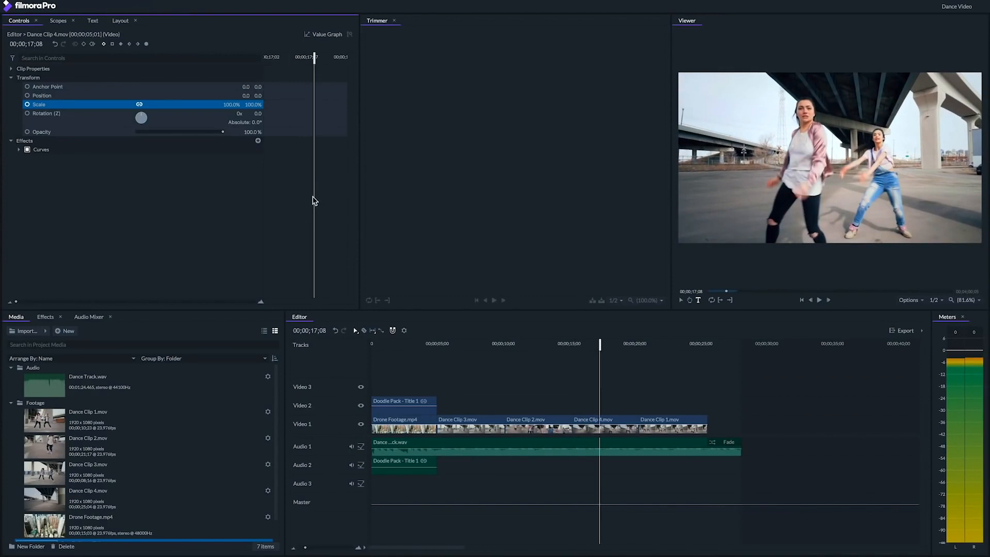
Set the second Scale keyframe's temporal interpolation to Smooth In and play the zoom from the start of Dance Clip 4.mov.
left_click_drag(16, 302, 32, 307)
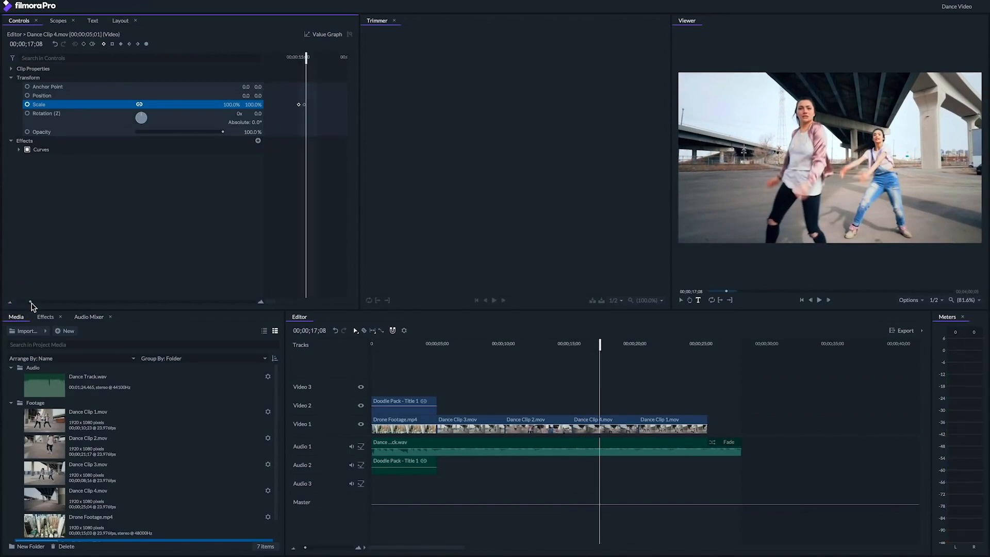
right_click(300, 104)
mouse_move(335, 167)
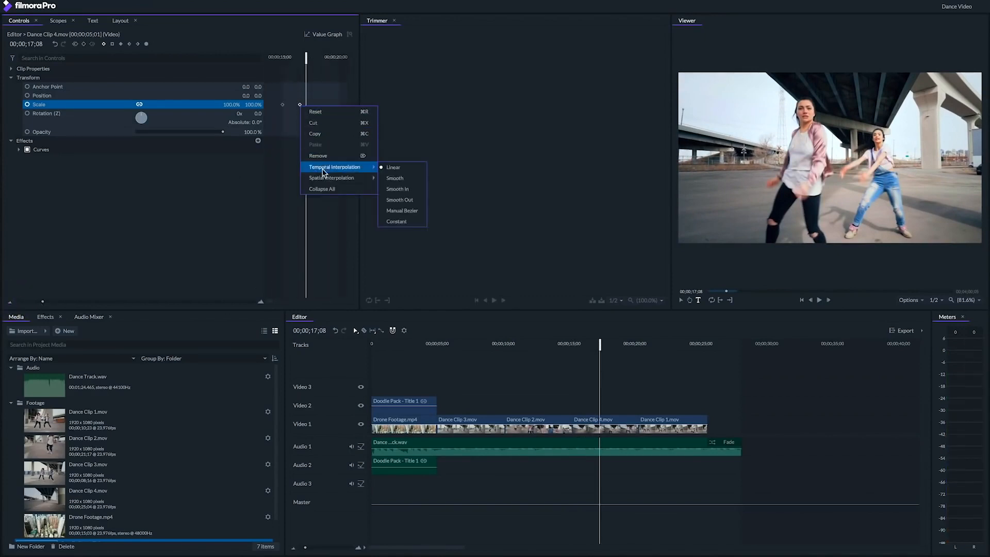
left_click(397, 189)
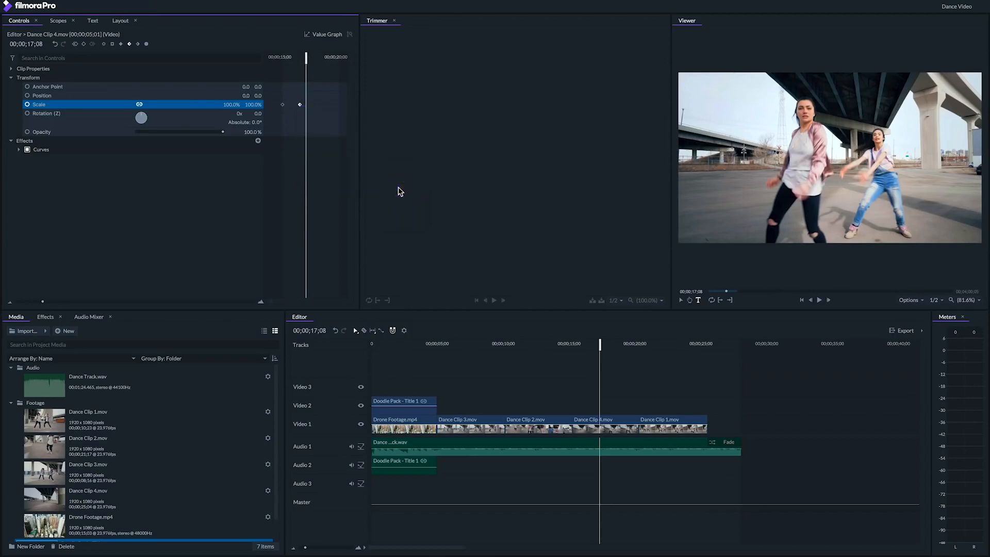
left_click(279, 59)
key("space")
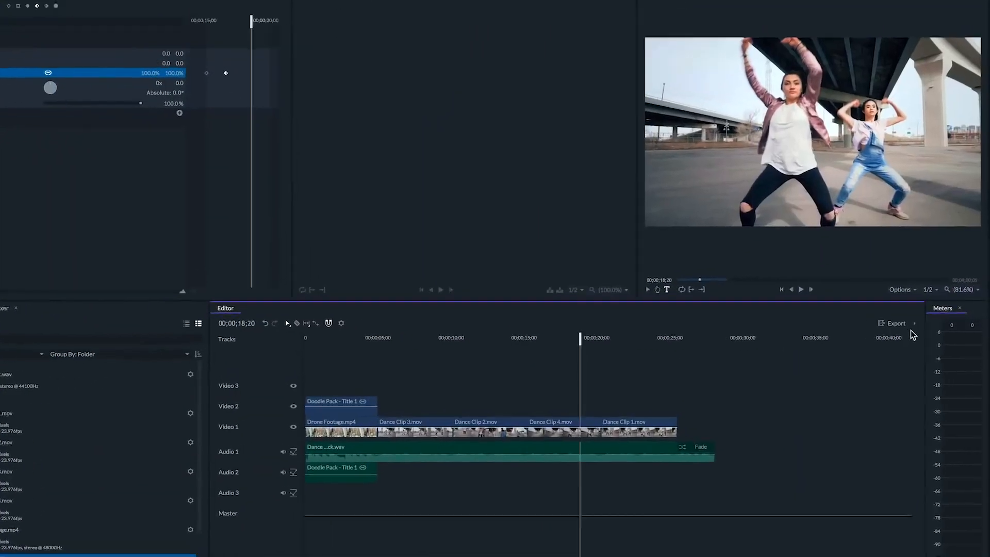
With the playhead at 00;00;23;21, add Dance Video's In-Out Area to the export queue and go to the export screen.
left_click(908, 327)
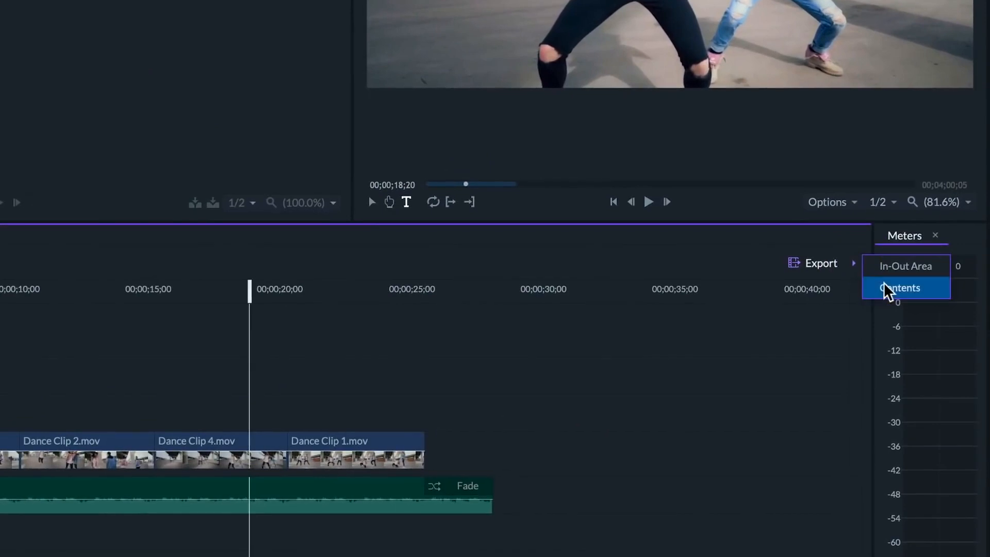
left_click(653, 359)
left_click(493, 298)
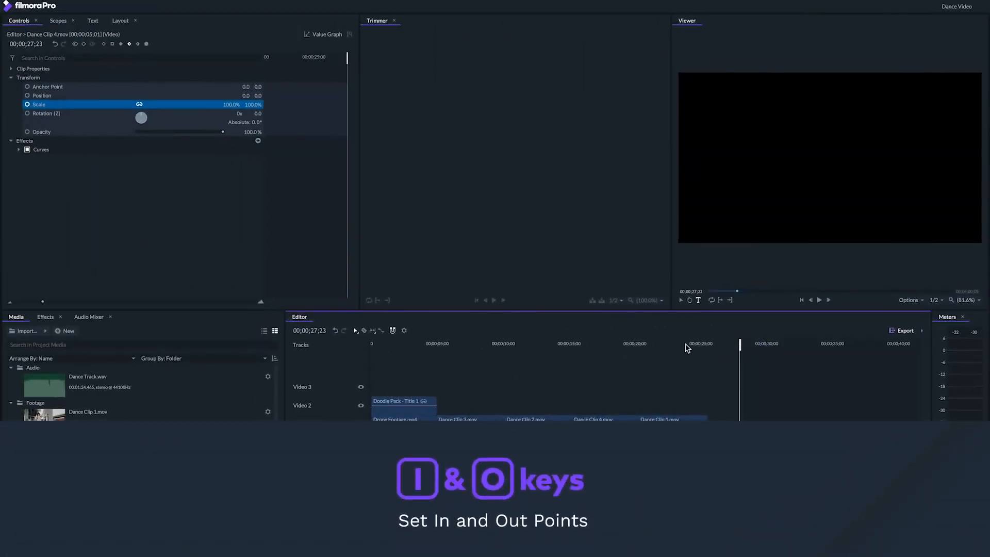
left_click(688, 348)
left_click(921, 330)
left_click(934, 334)
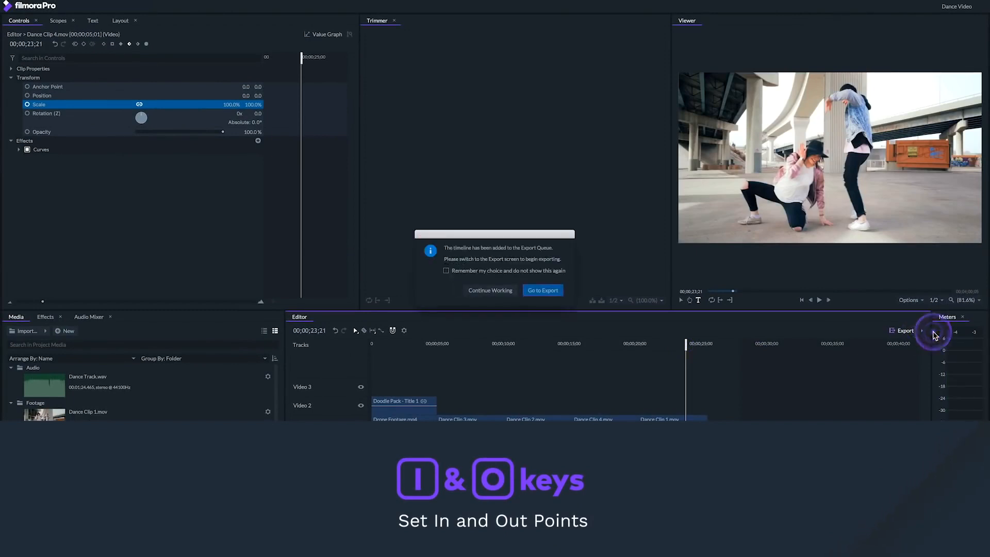
left_click(544, 293)
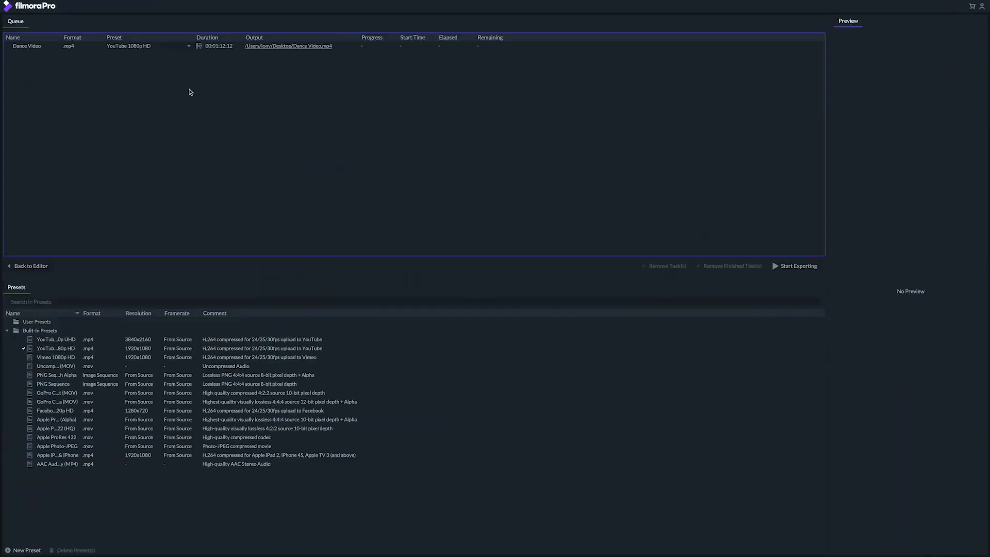
Open the recent project Travel Vlog and add its timeline to the export queue.
left_click(52, 46)
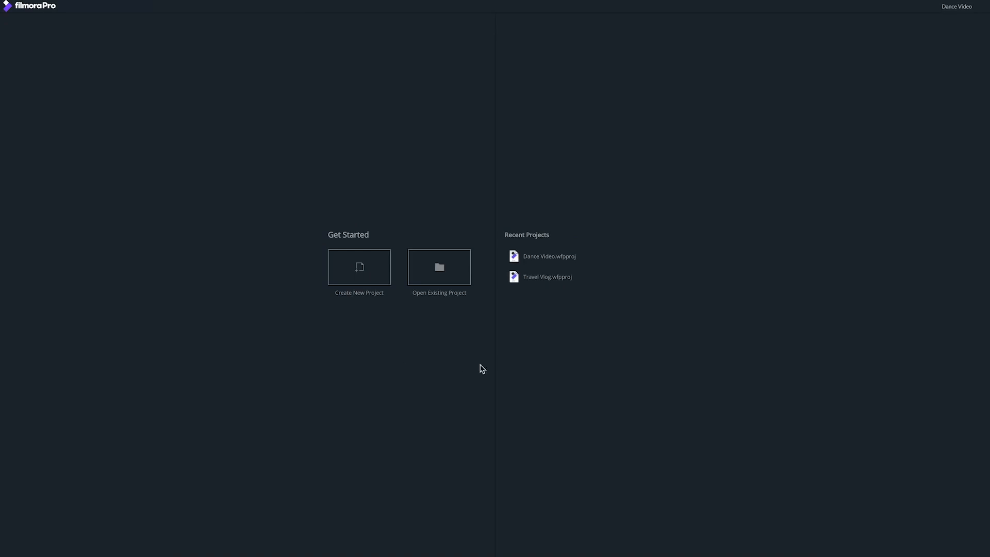
left_click(556, 279)
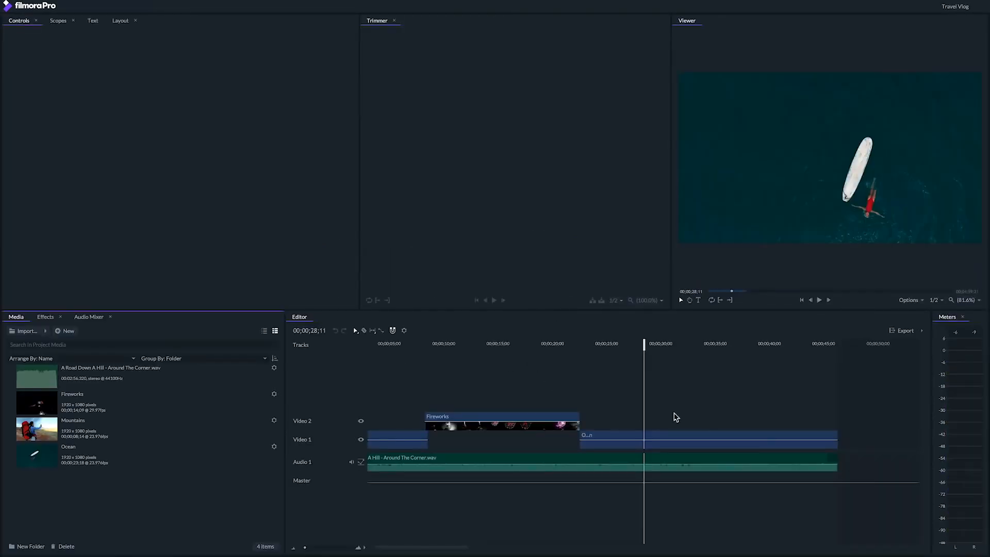
left_click(922, 331)
left_click(942, 342)
left_click(533, 291)
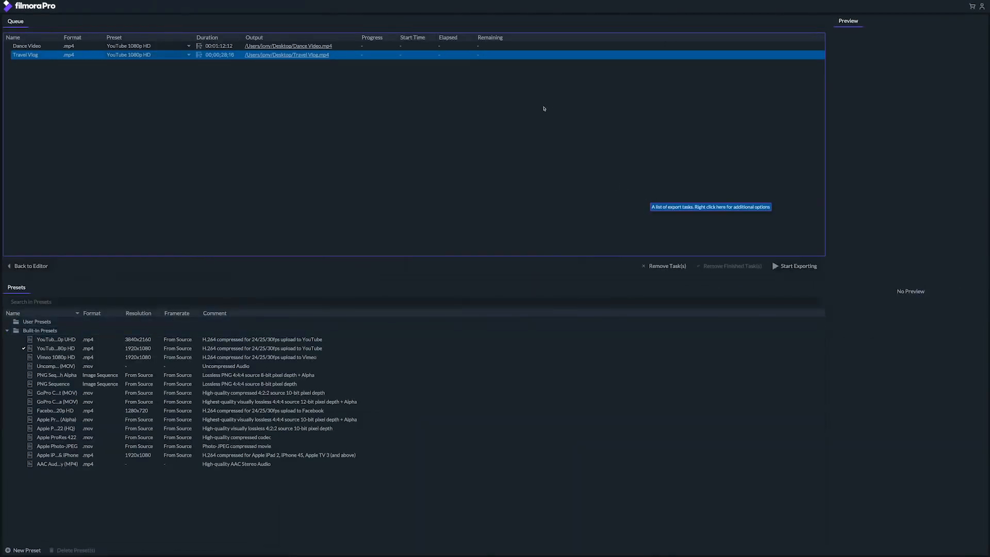
Set the Dance Video task's preset to Vimeo 1080p HD and start exporting the queue.
left_click(136, 46)
left_click(137, 45)
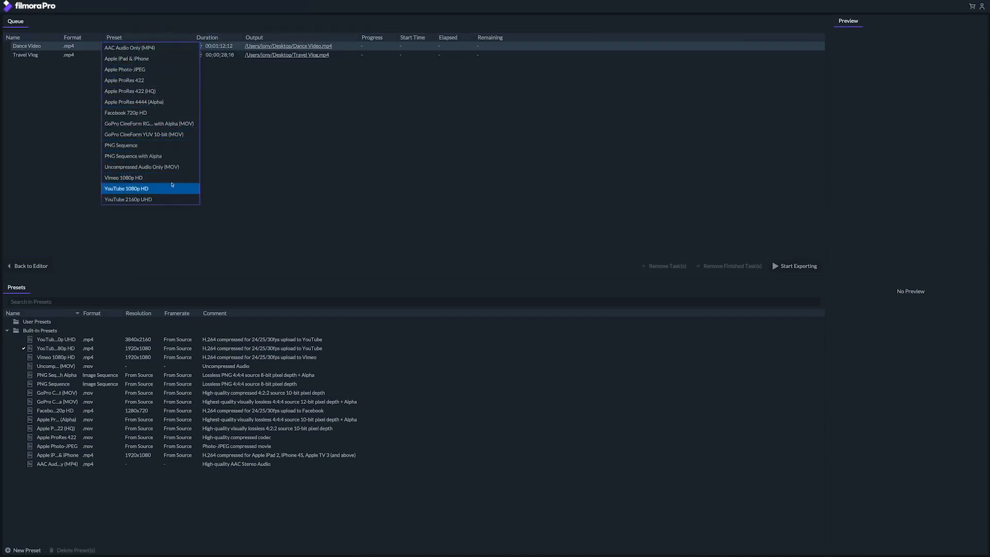
left_click(172, 181)
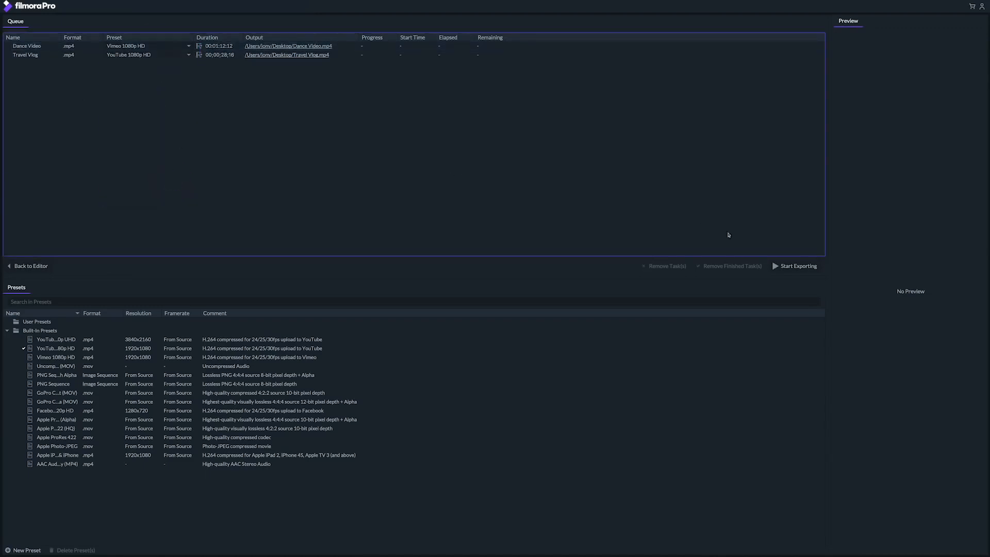
left_click(788, 267)
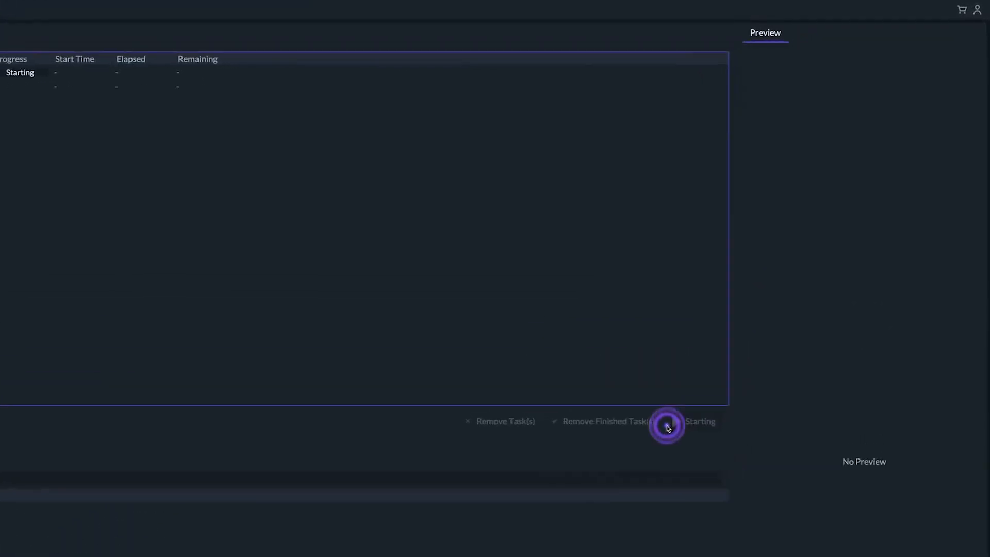